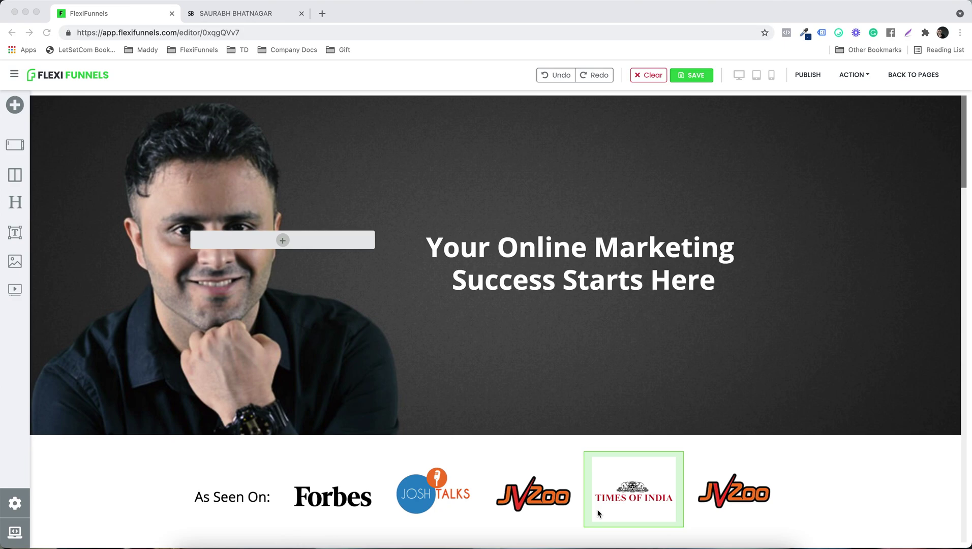
Open the homepage's Published URL in a new browser tab to view the live page
left_click(857, 77)
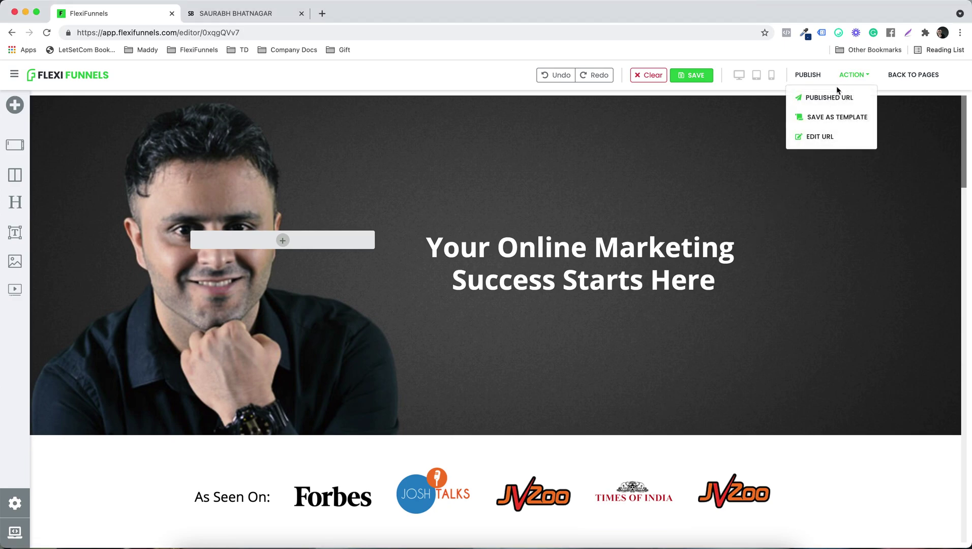
left_click(828, 96)
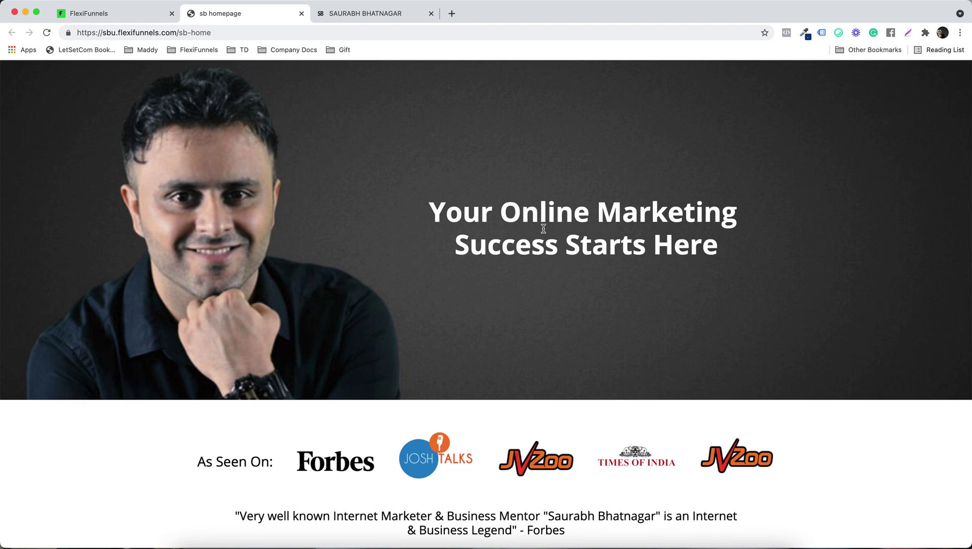
Narrow Chrome to phone width and scroll through the published sb homepage
left_click_drag(971, 295, 272, 282)
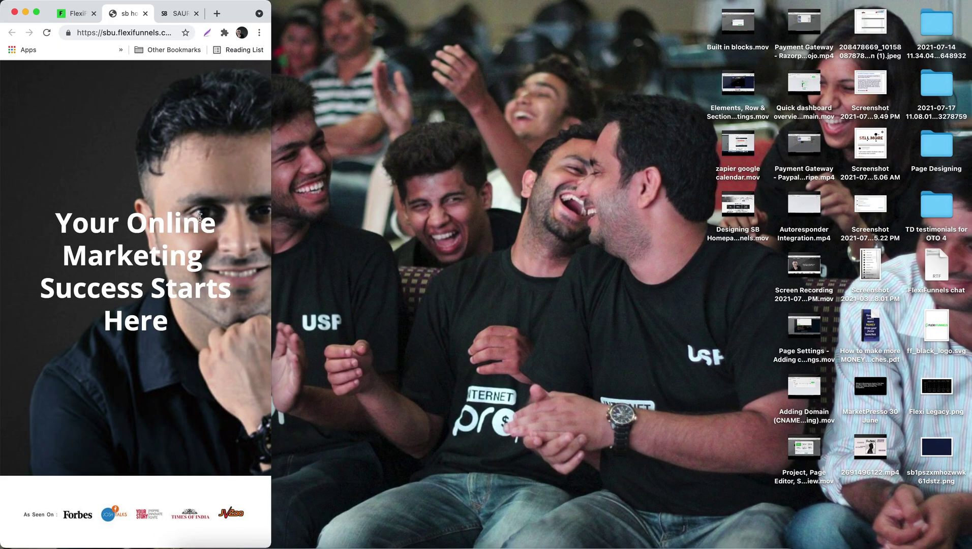
scroll(200, 217, "down", 3)
scroll(219, 219, "up", 3)
scroll(202, 266, "down", 5)
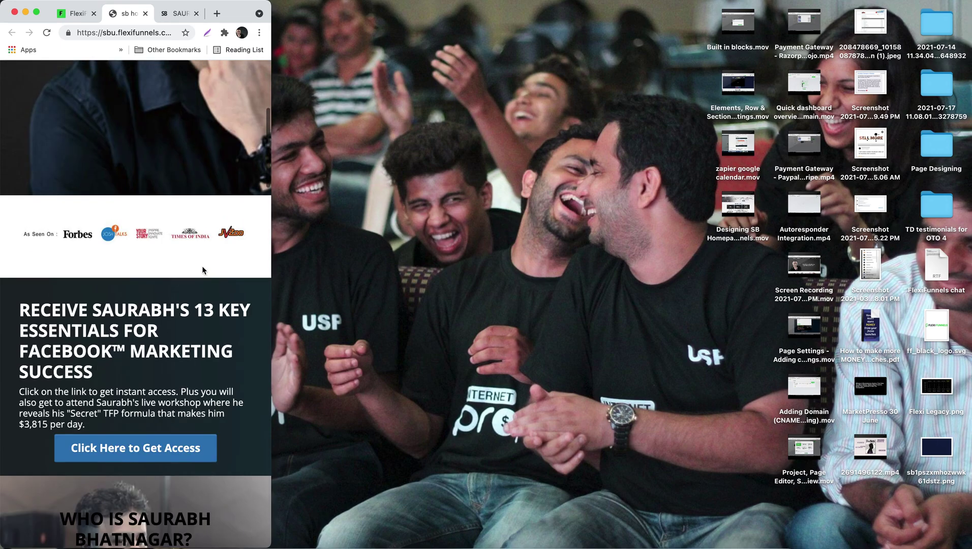
scroll(202, 267, "up", 5)
scroll(202, 267, "down", 3)
scroll(202, 266, "down", 5)
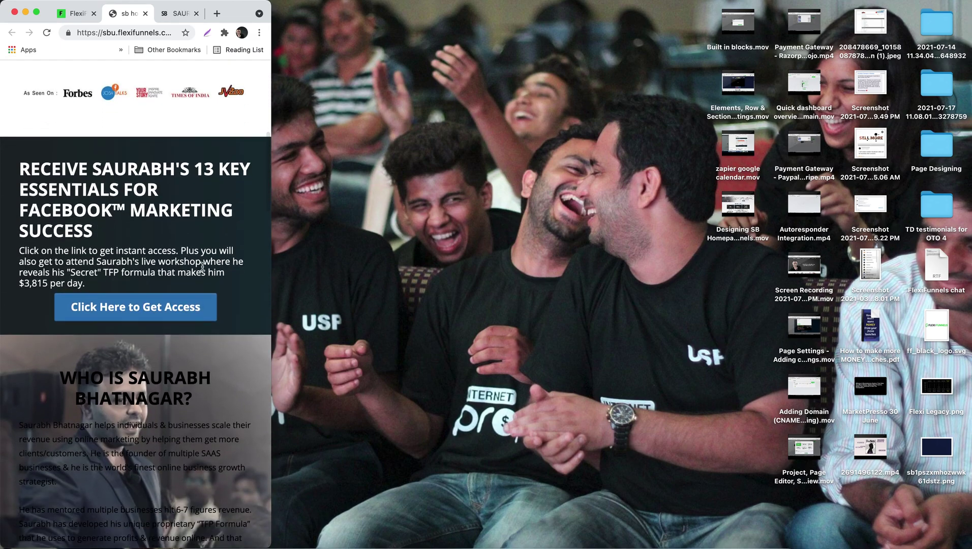
scroll(203, 267, "down", 6)
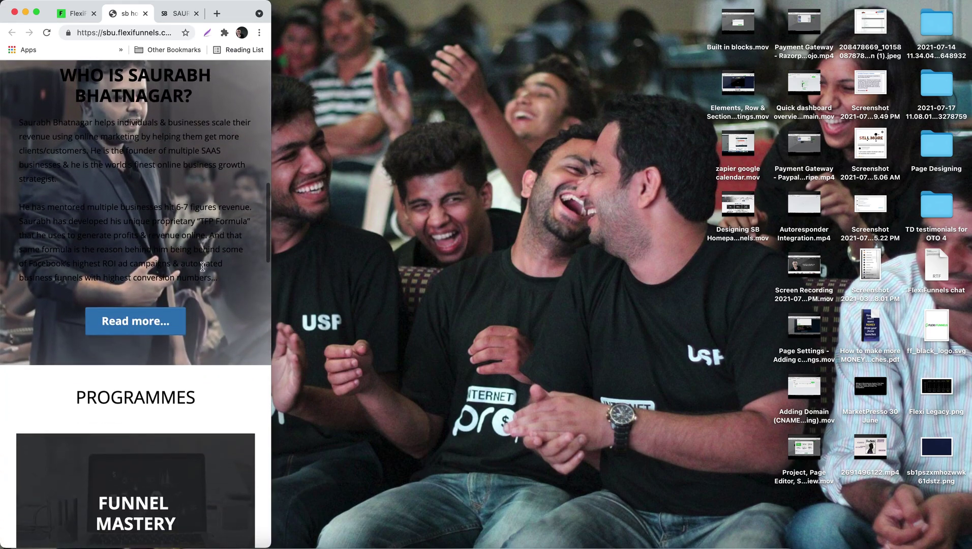
scroll(202, 267, "up", 1)
left_click_drag(128, 182, 138, 221)
left_click(139, 219)
scroll(140, 216, "up", 5)
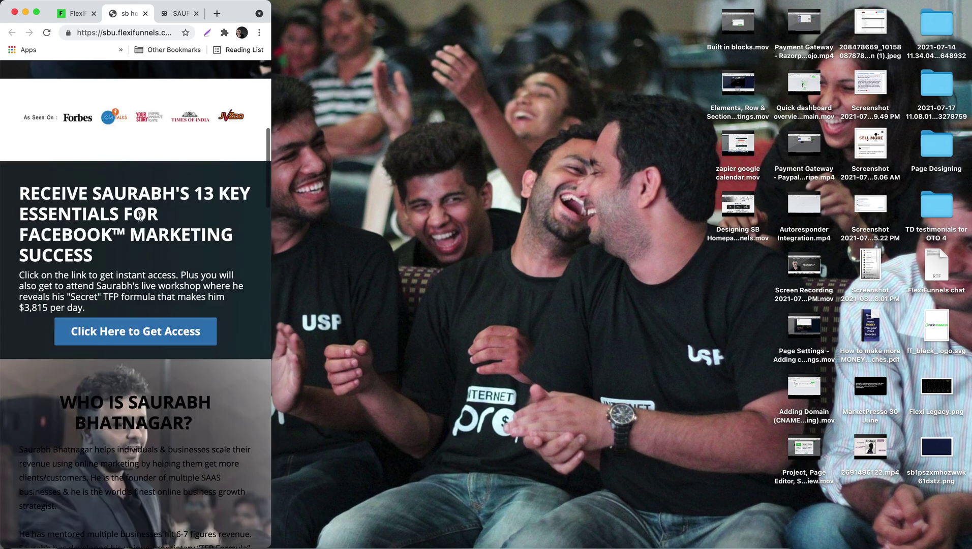
scroll(140, 216, "up", 8)
Compare saurabhbhatnagar.com with the published homepage at phone width, then restore full width
left_click(176, 13)
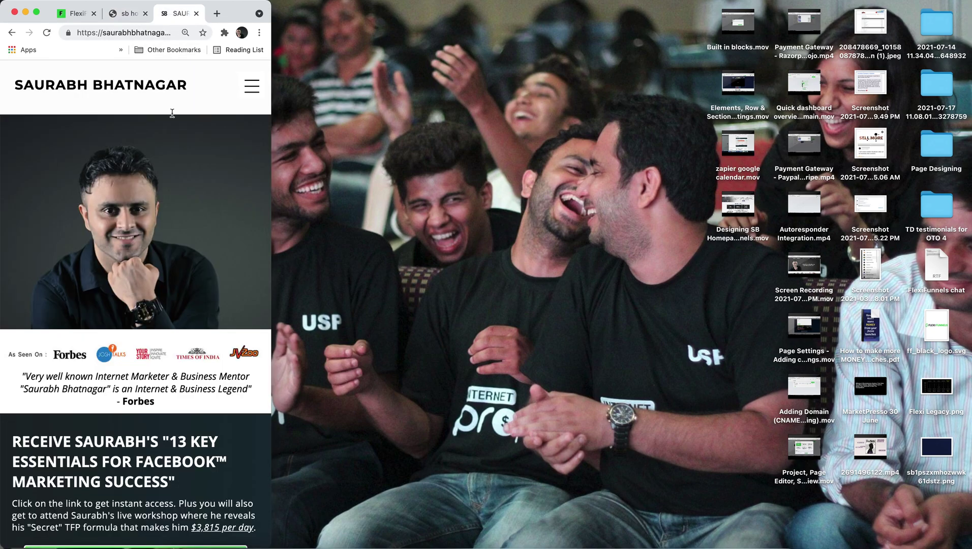
scroll(192, 228, "down", 12)
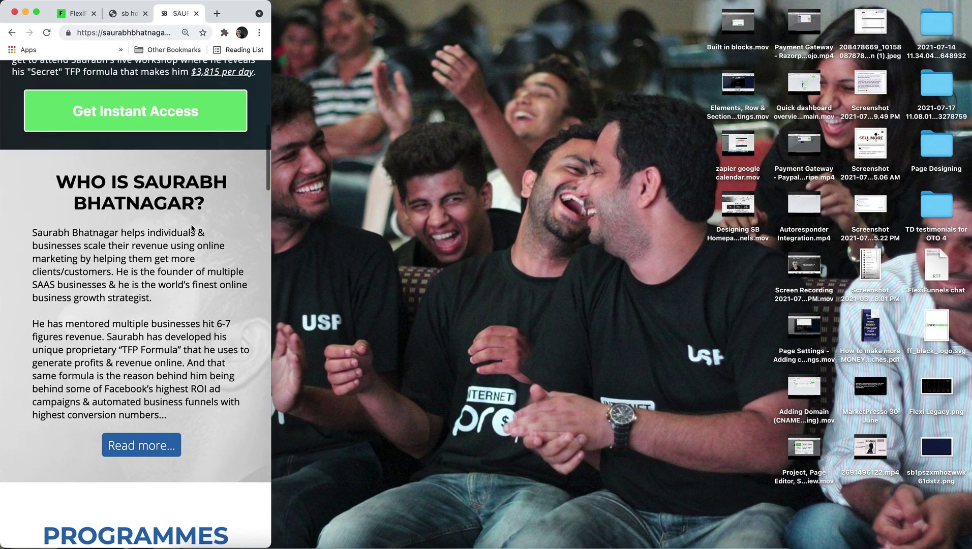
left_click(127, 13)
scroll(158, 157, "down", 8)
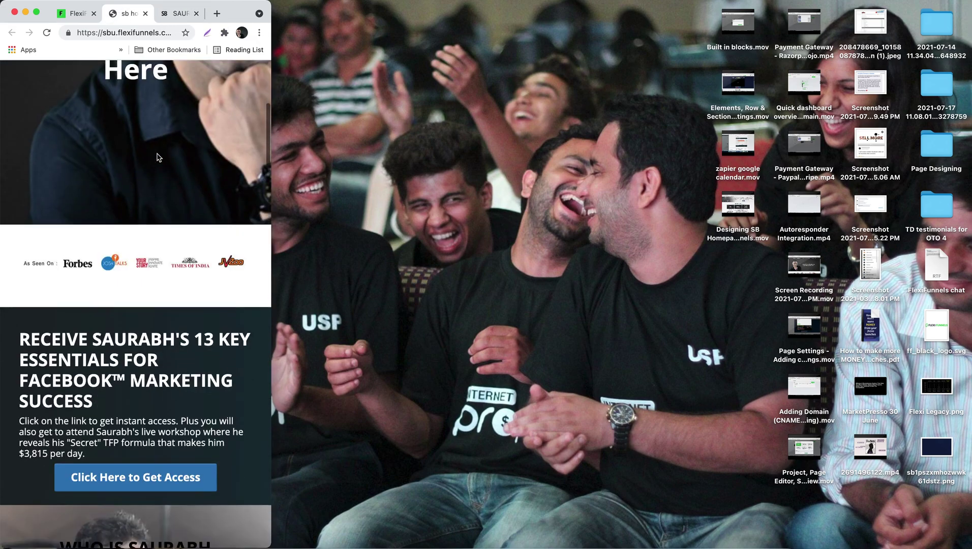
scroll(158, 157, "down", 3)
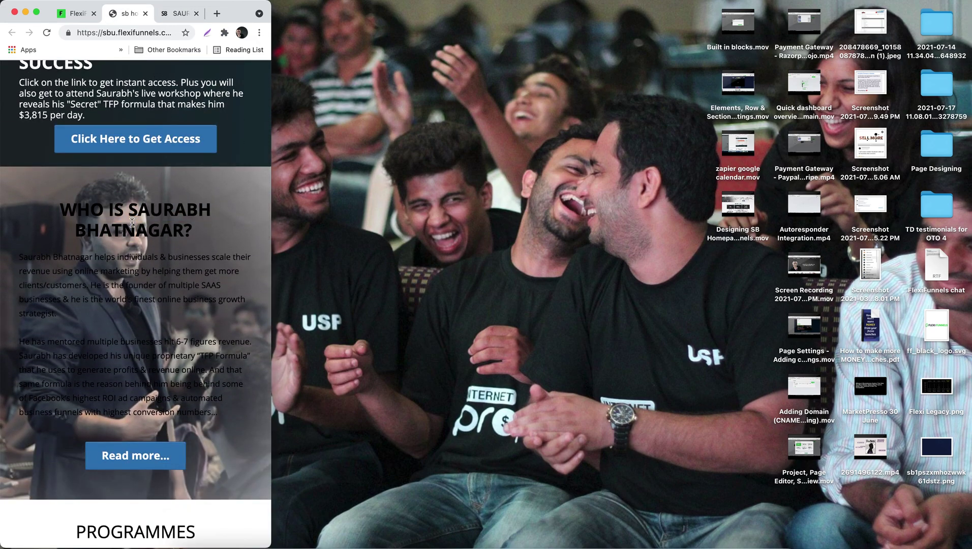
left_click(174, 16)
scroll(248, 229, "down", 1)
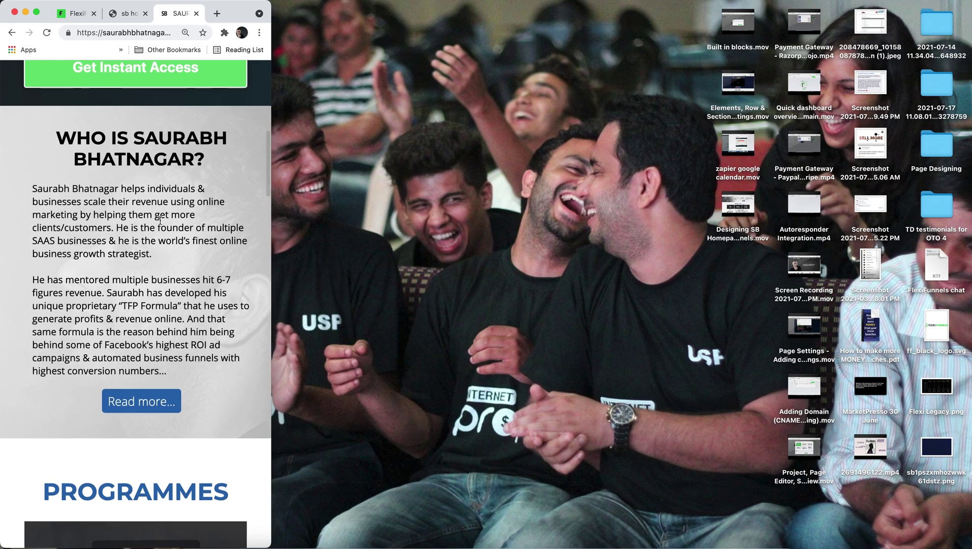
left_click_drag(272, 234, 968, 428)
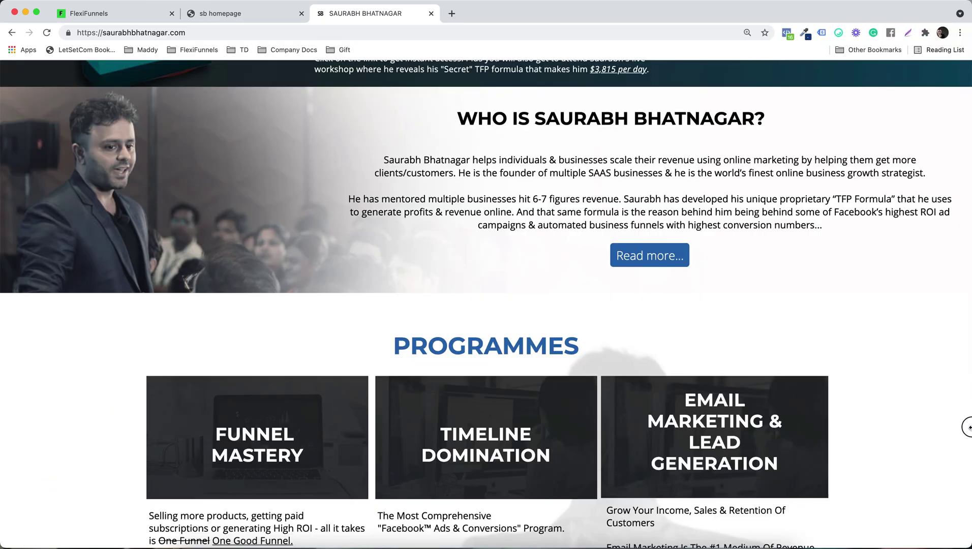
Compare both sites' Who is Saurabh Bhatnagar sections at desktop width, then scroll the FlexiFunnels editor
scroll(572, 246, "up", 3)
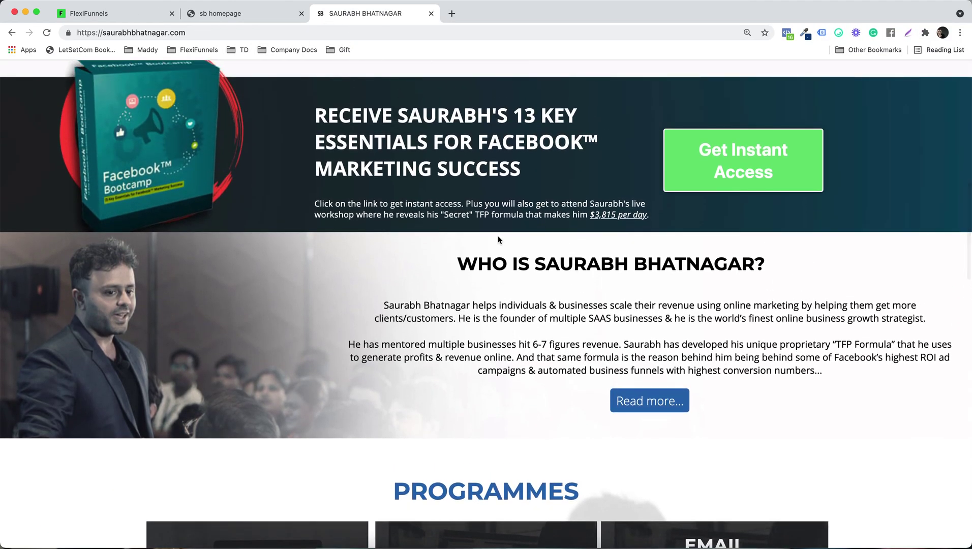
left_click(214, 15)
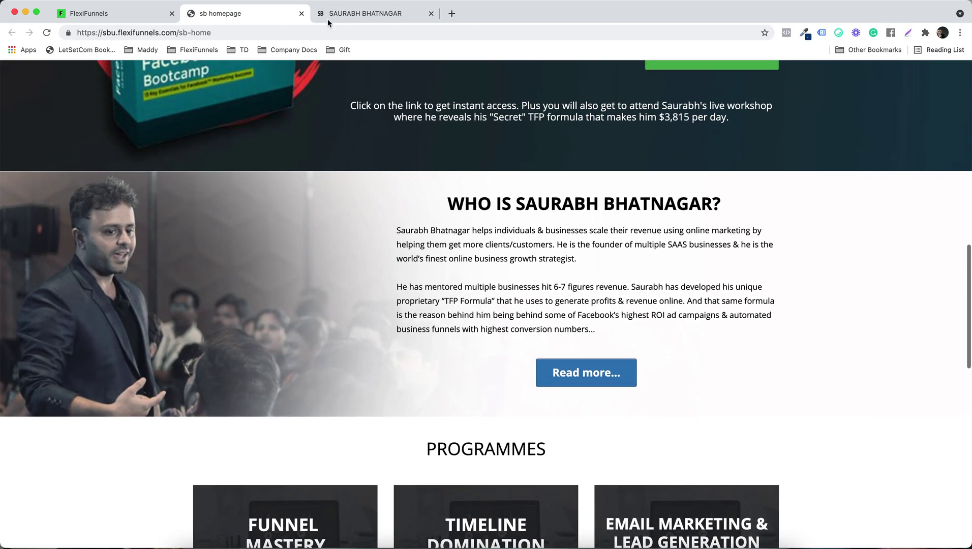
left_click(327, 19)
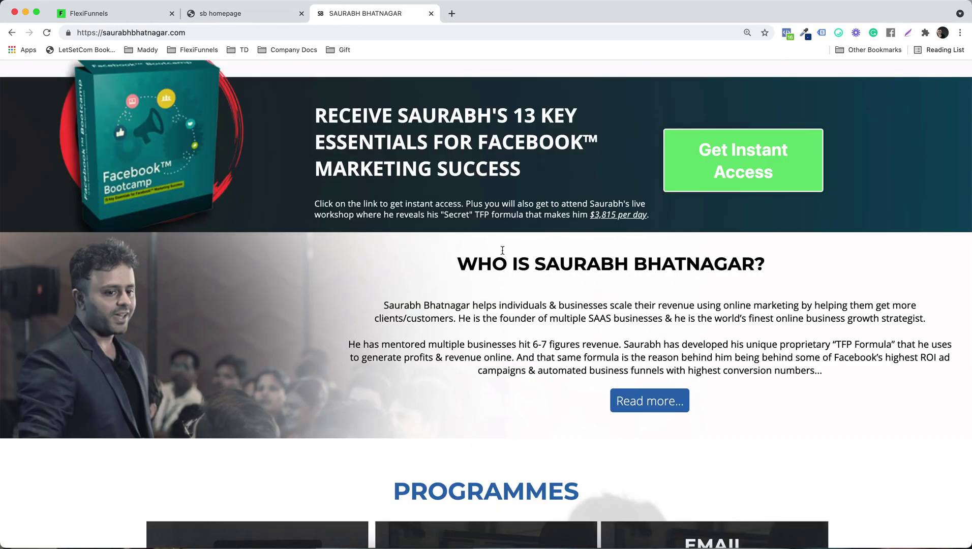
left_click(274, 16)
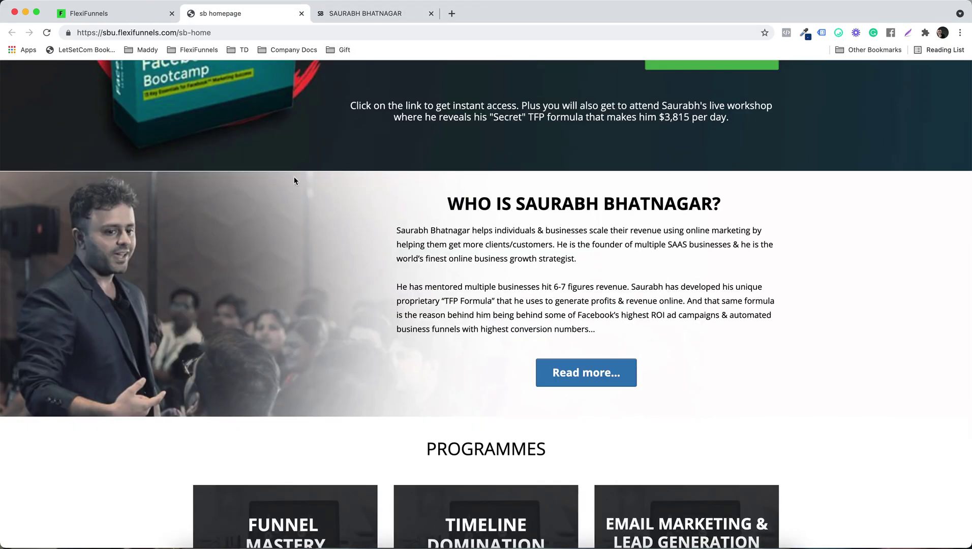
left_click(328, 17)
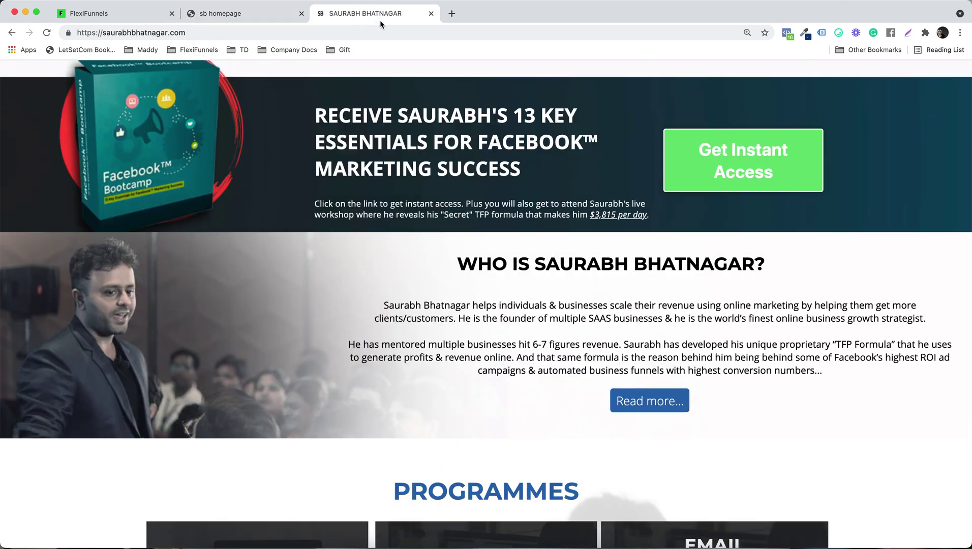
left_click(143, 18)
scroll(386, 348, "down", 5)
scroll(387, 350, "down", 15)
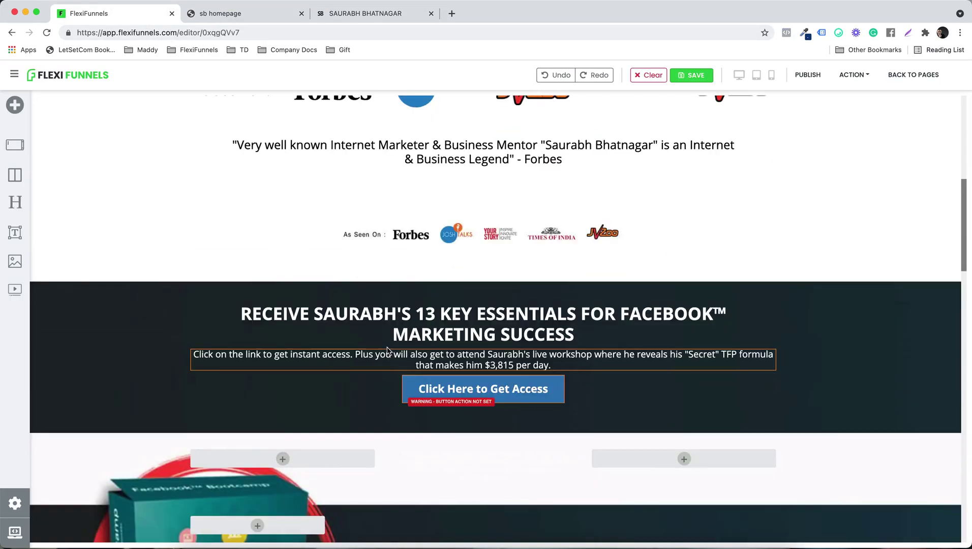
Insert an empty section with a single-column row below the bio section
scroll(388, 351, "down", 1)
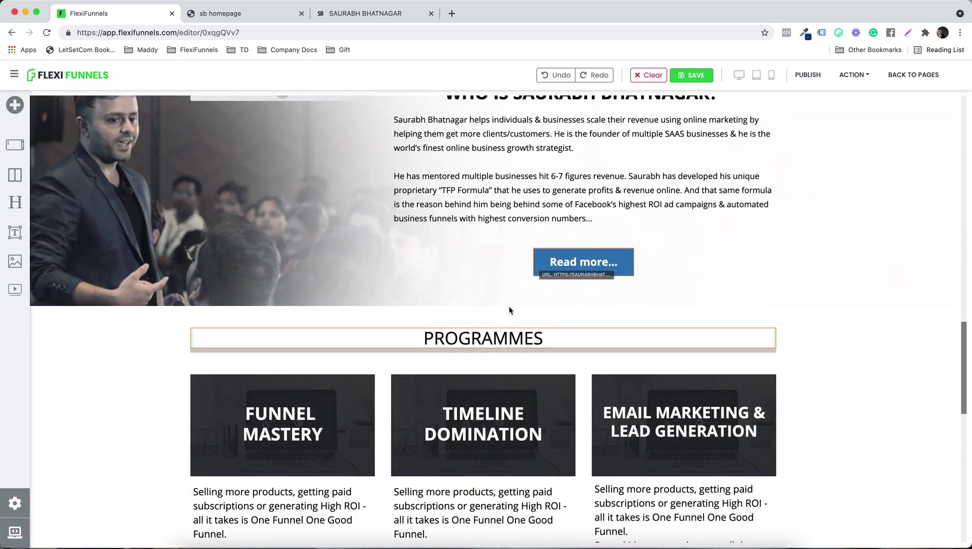
mouse_move(508, 309)
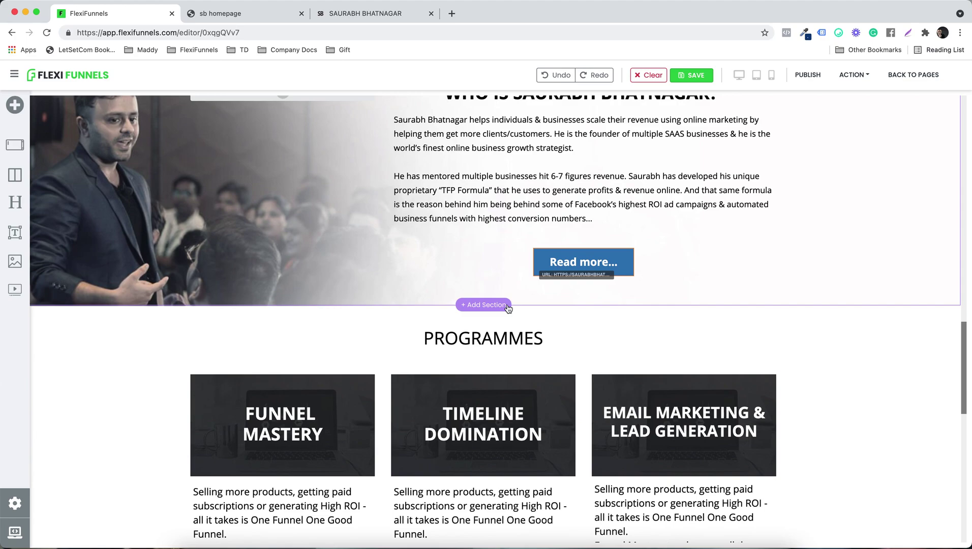
left_click(508, 308)
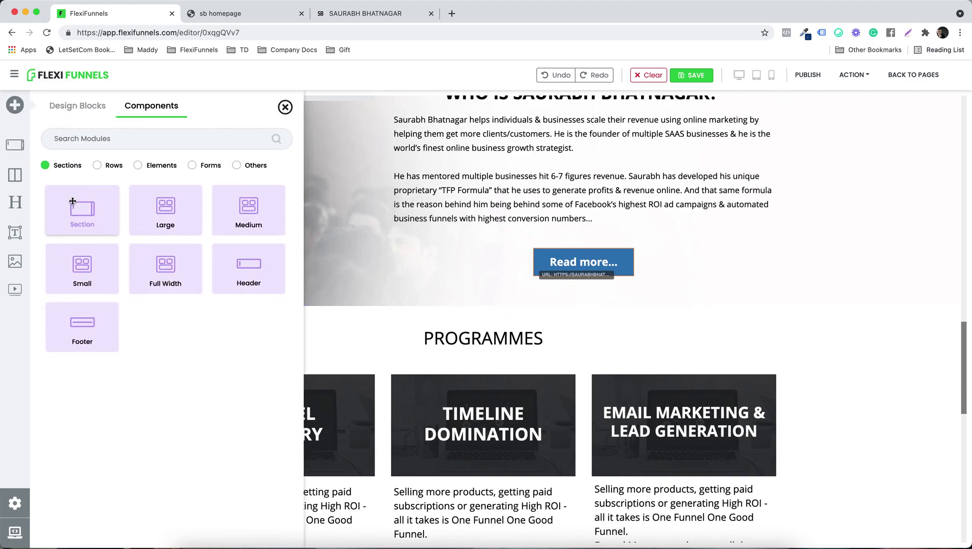
left_click(76, 204)
mouse_move(409, 326)
left_click(461, 330)
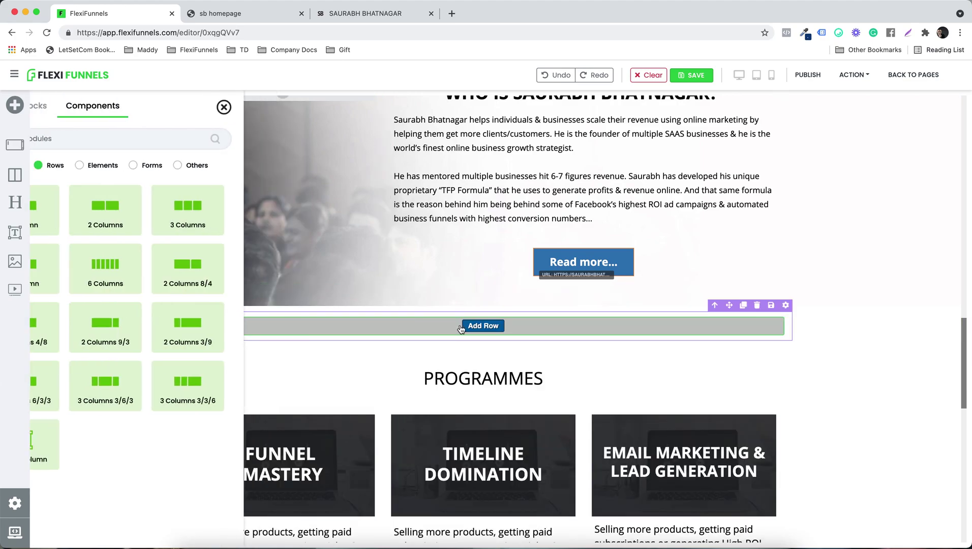
left_click(71, 216)
left_click(483, 337)
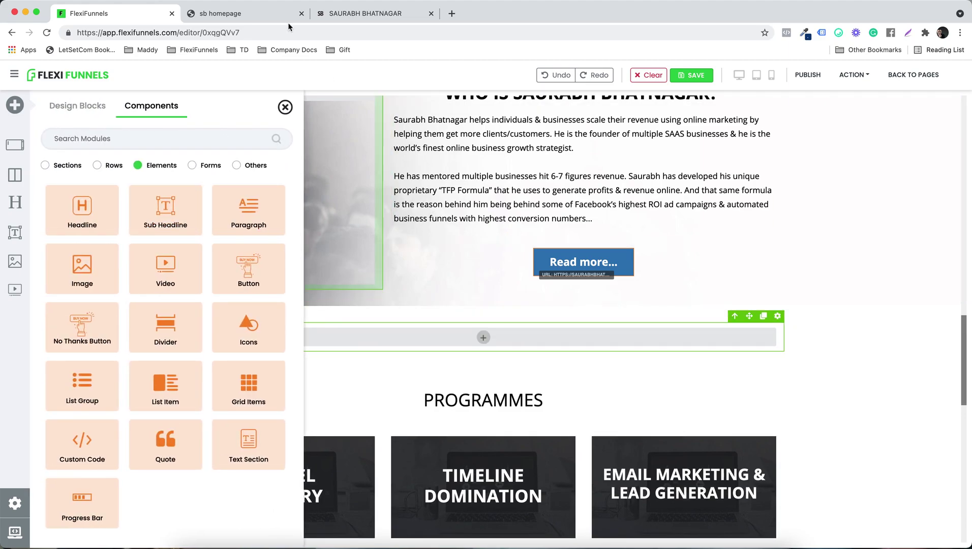
Add a headline, a paragraph and a button to the new row
left_click(254, 12)
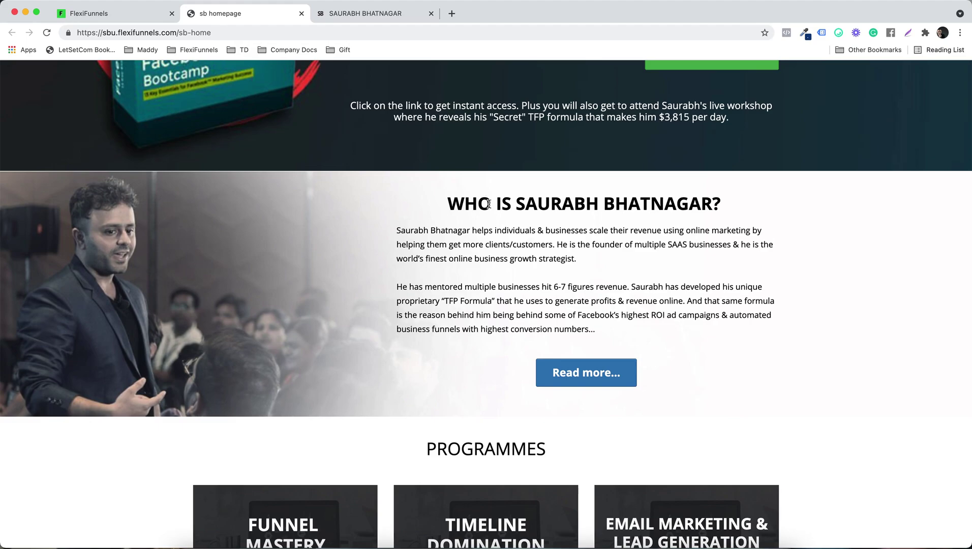
left_click_drag(487, 200, 544, 226)
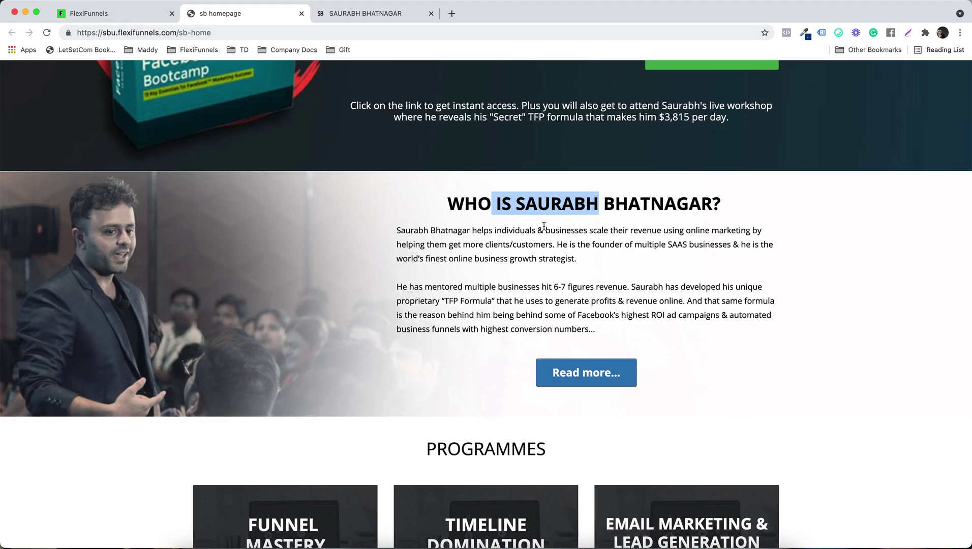
left_click(113, 17)
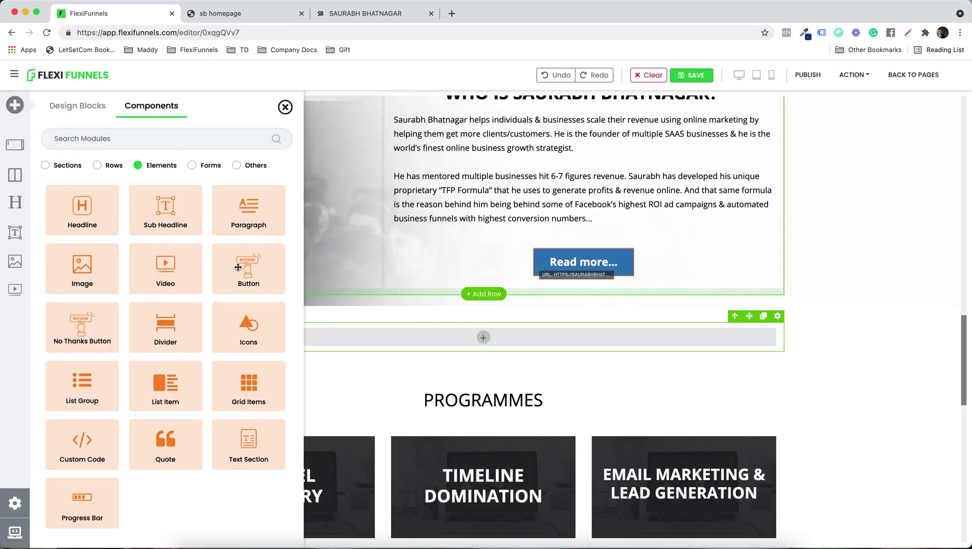
left_click(80, 214)
left_click(472, 349)
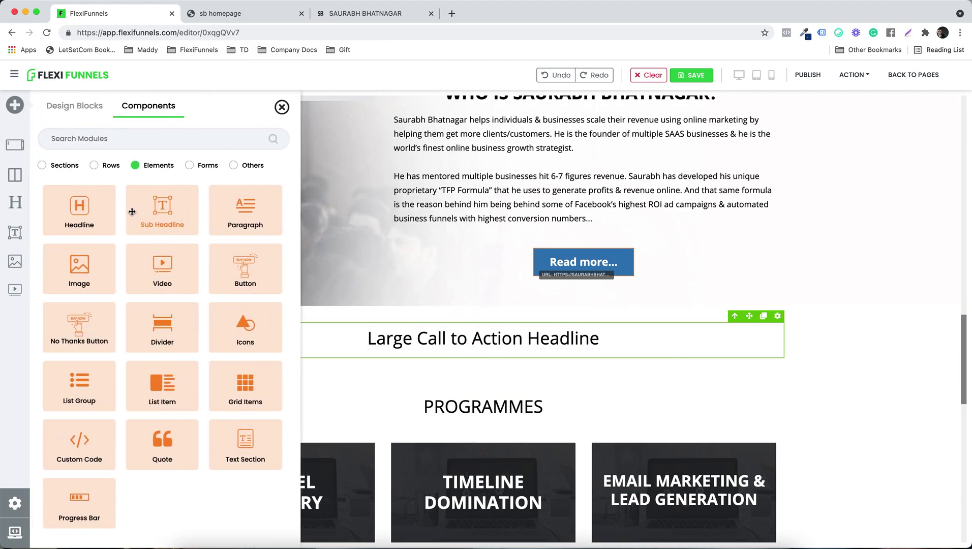
left_click(248, 228)
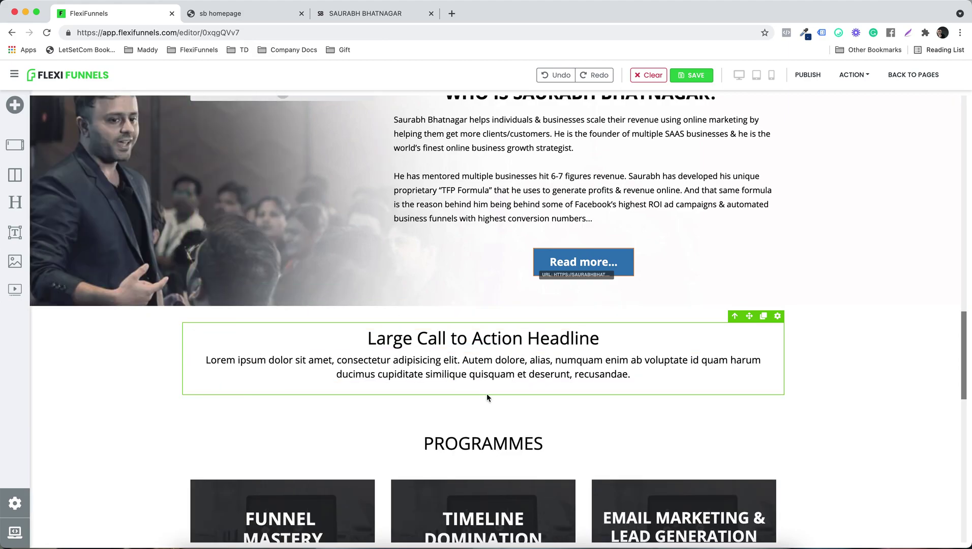
left_click(481, 381)
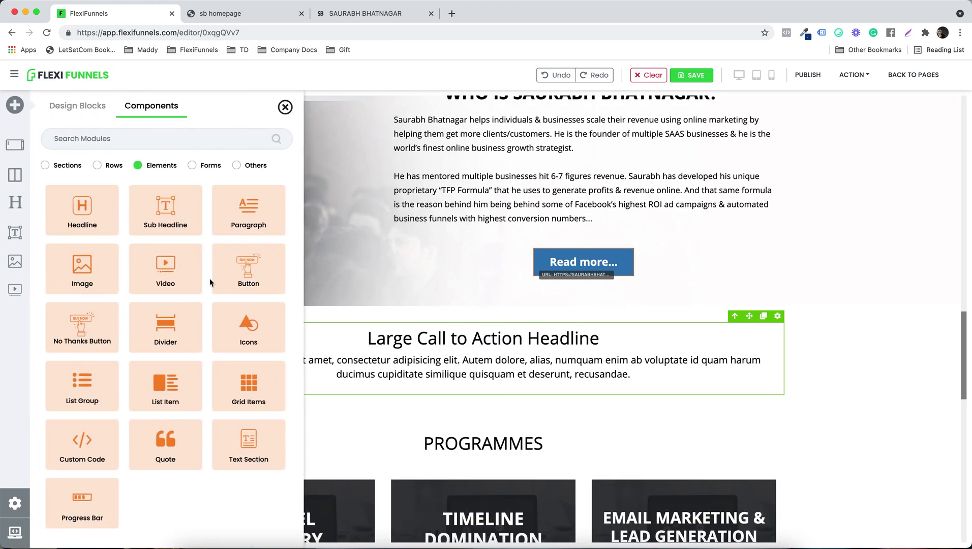
left_click(245, 276)
left_click(324, 15)
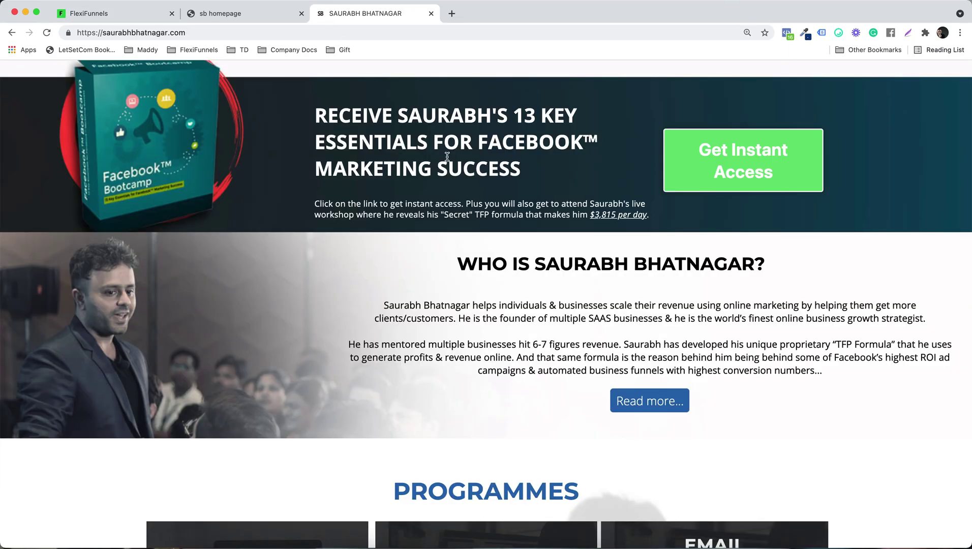
Paste the live site's 'WHO IS SAURABH BHATNAGAR?' heading over the placeholder headline and bold it
left_click_drag(465, 262, 773, 275)
key("super+c")
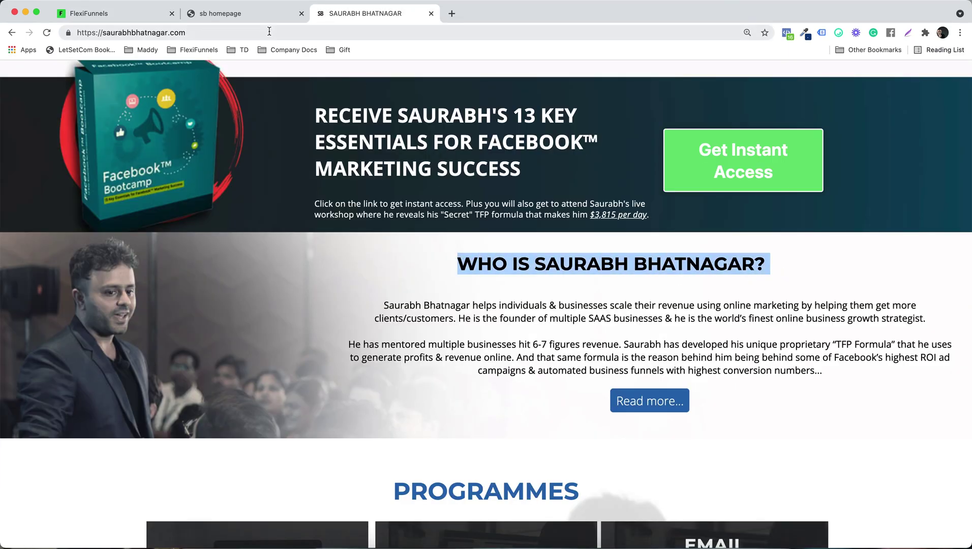
left_click(119, 16)
left_click(462, 337)
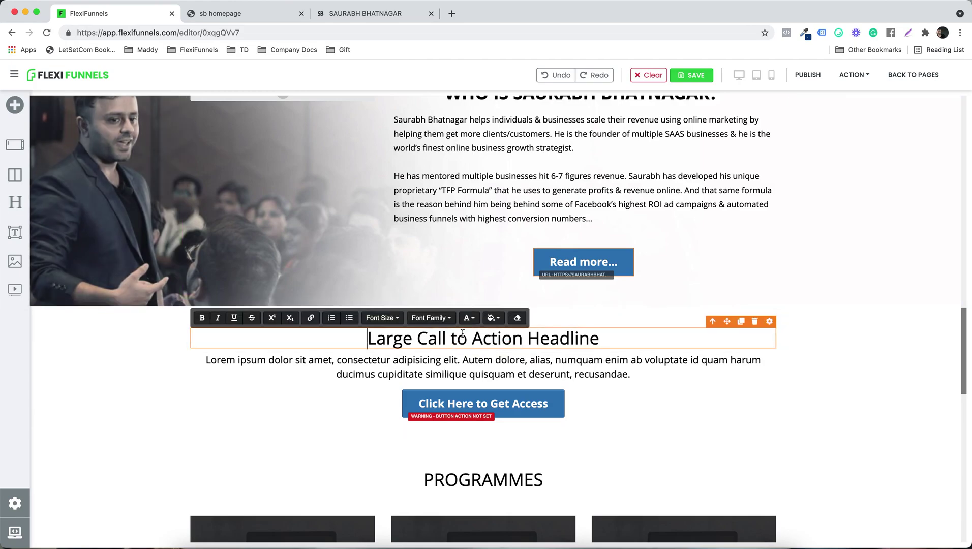
key("super+a")
key("super+v")
key("BackSpace")
key("super+a")
key("super+b")
key("Right")
Replace the Lorem ipsum paragraph with the live site's two bio paragraphs, separated by a blank line
left_click(382, 15)
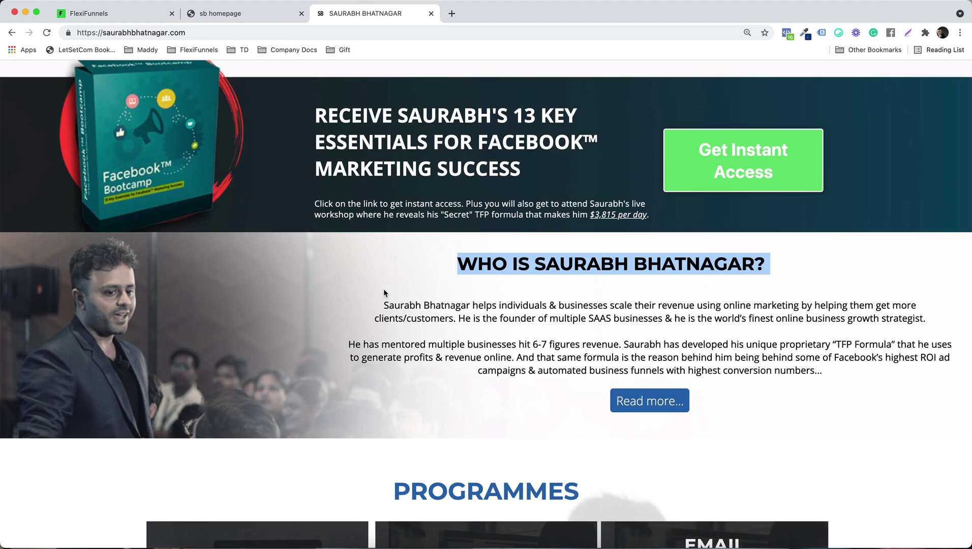
left_click_drag(385, 299, 822, 371)
key("super+c")
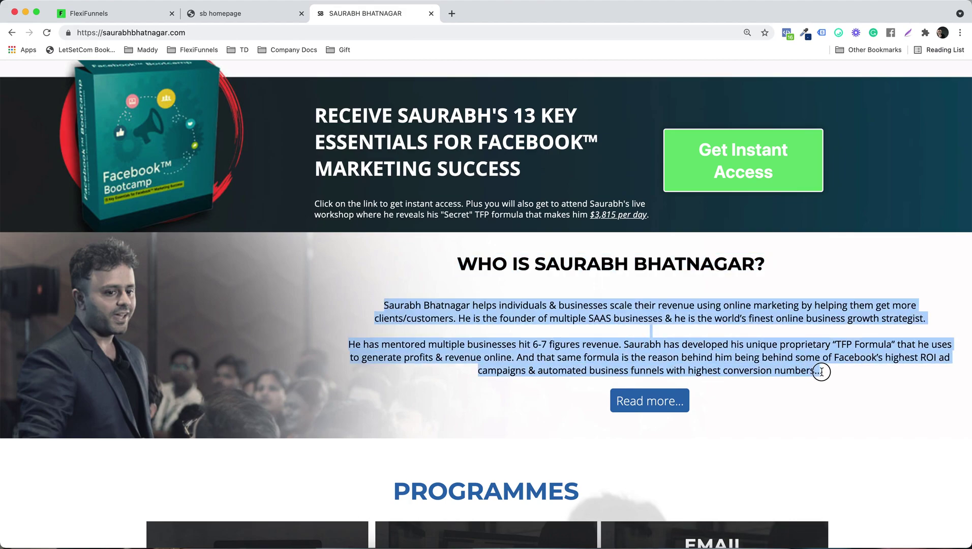
left_click(141, 15)
triple_click(363, 367)
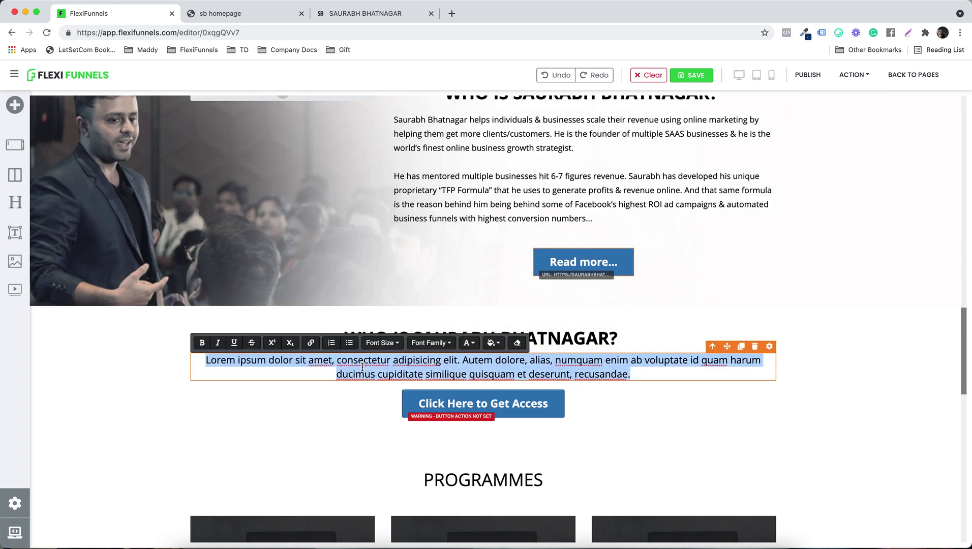
key("super+v")
key("BackSpace")
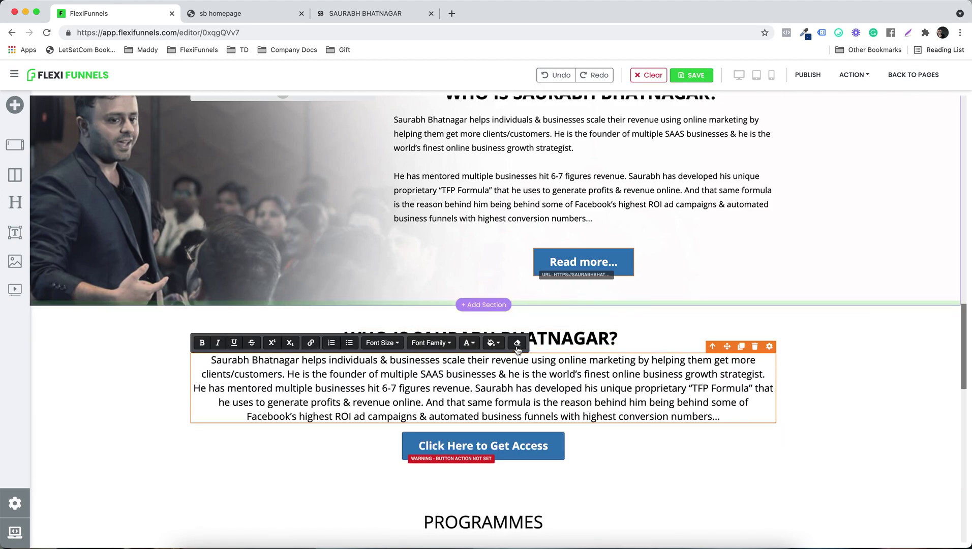
left_click(768, 375)
key("Return")
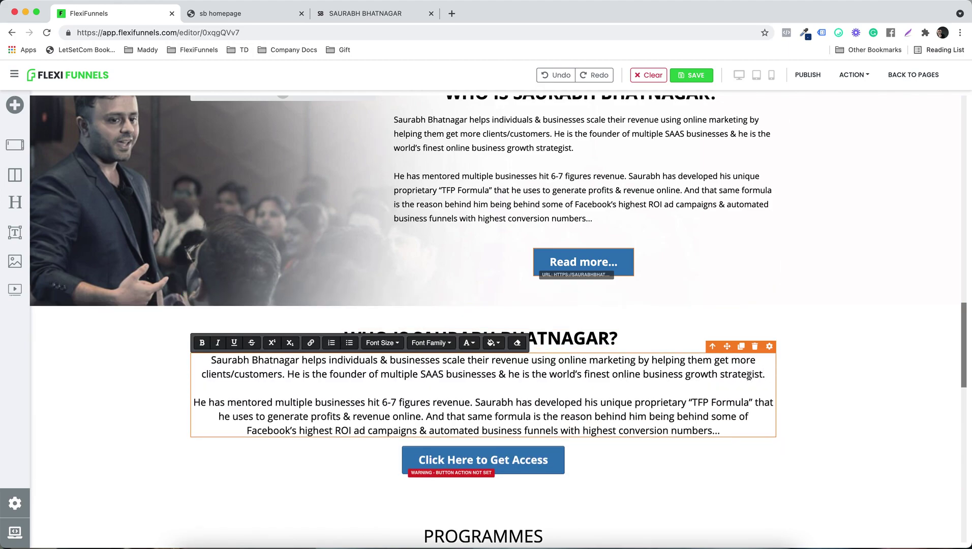
Left-align the bio paragraph text
left_click(770, 347)
left_click(815, 212)
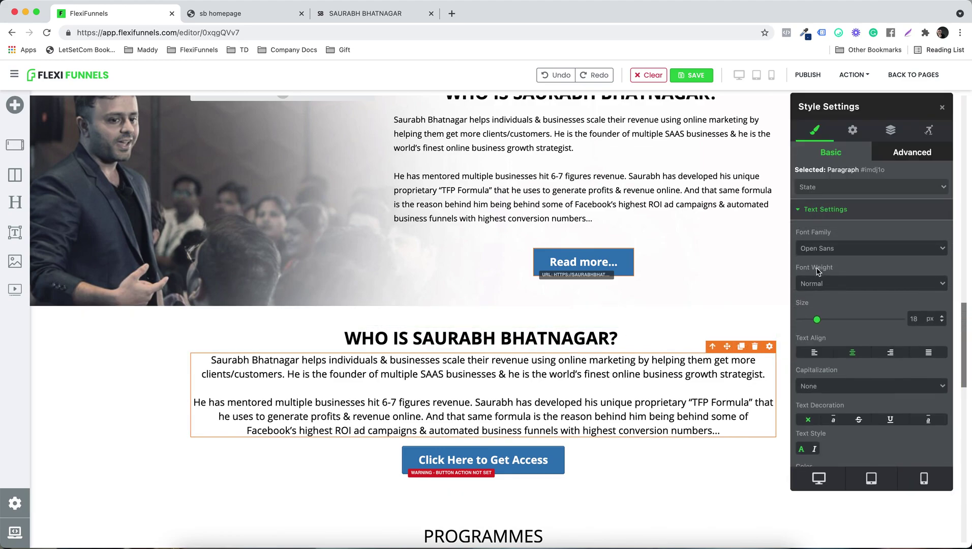
left_click(814, 353)
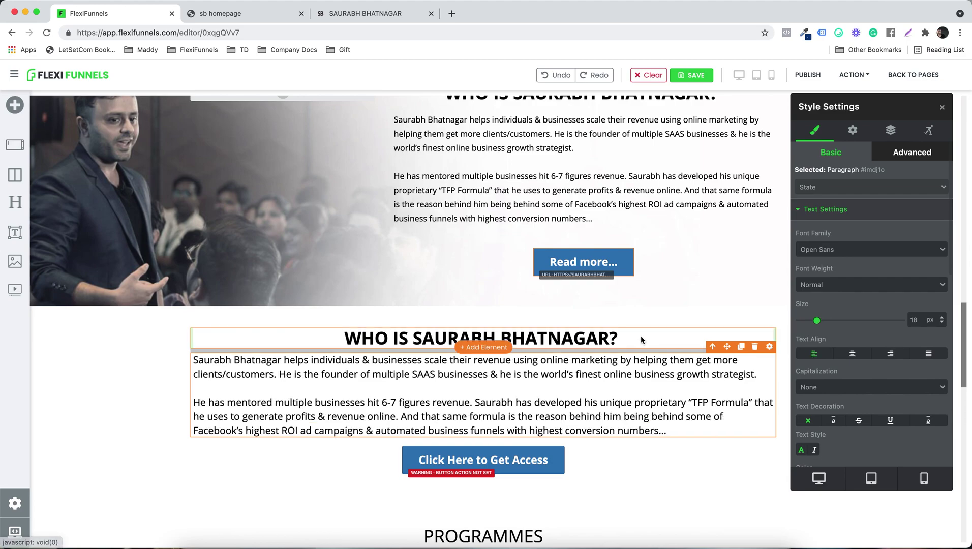
scroll(642, 335, "down", 3)
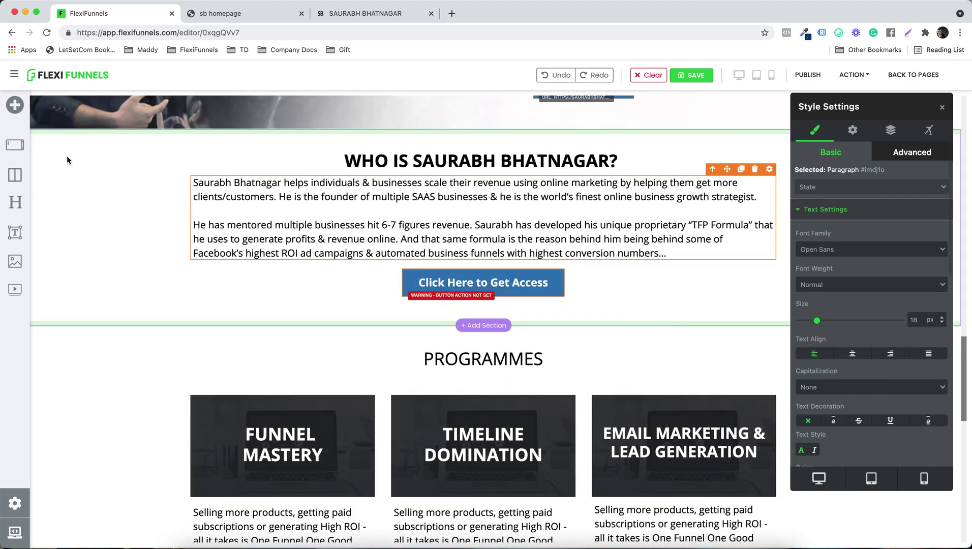
Switch the section's background to an image and bring up the Image Gallery
left_click(775, 184)
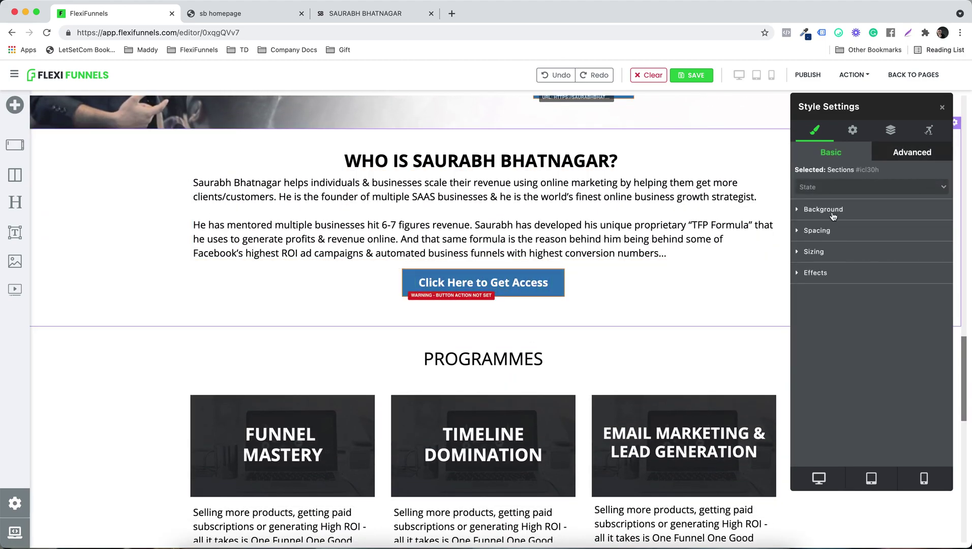
left_click(819, 216)
left_click(835, 305)
scroll(834, 304, "down", 2)
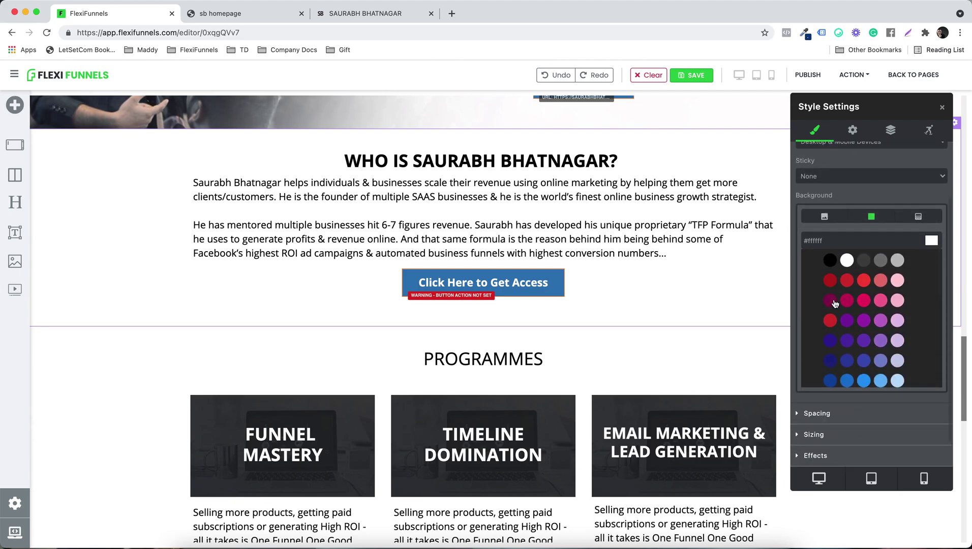
scroll(836, 300, "up", 2)
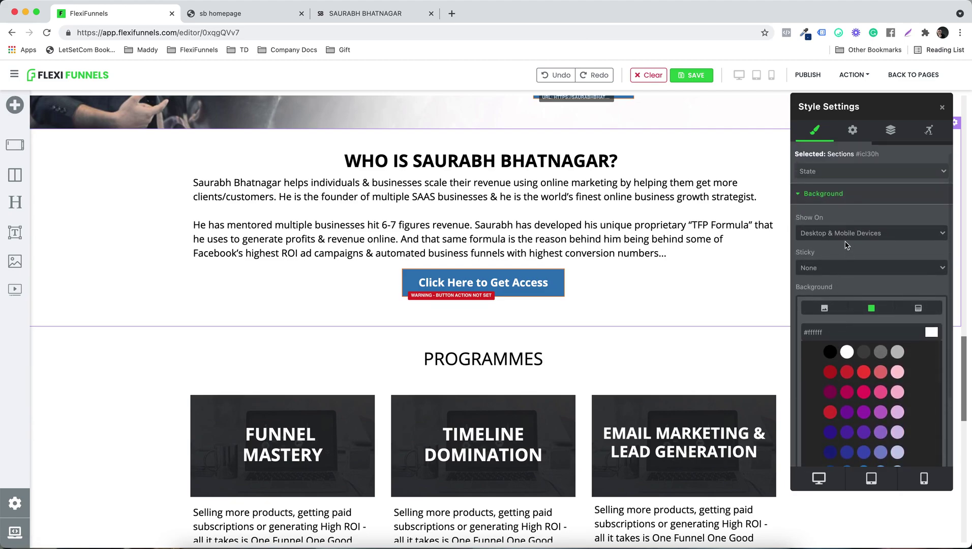
left_click(825, 282)
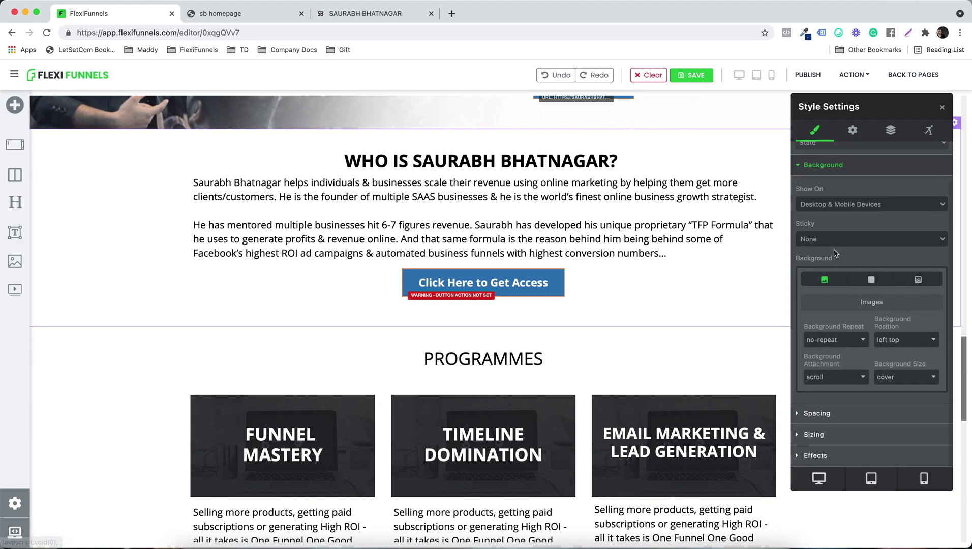
left_click(873, 303)
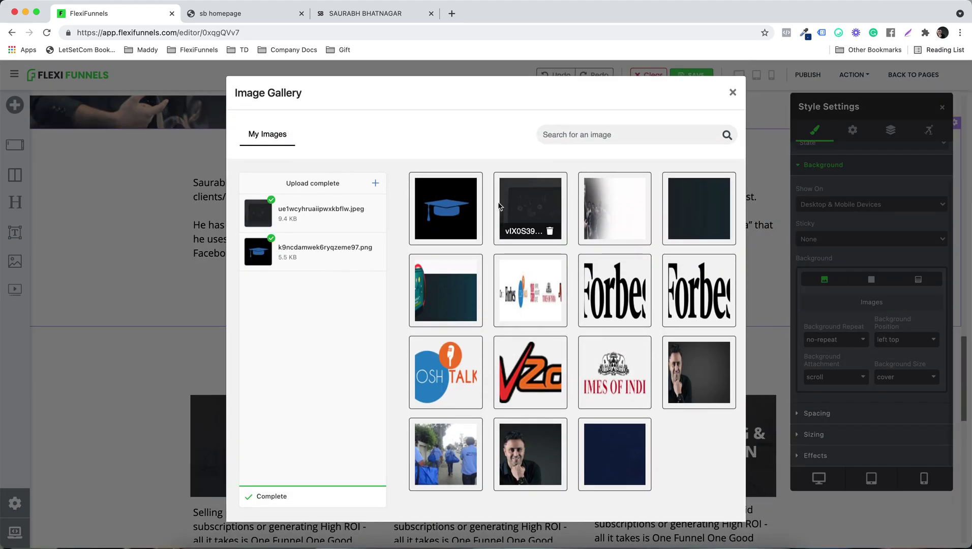
Upload gsdtdztkylnswxfoyhpm.jpeg from Page Designing and use it as the section background
left_click(376, 184)
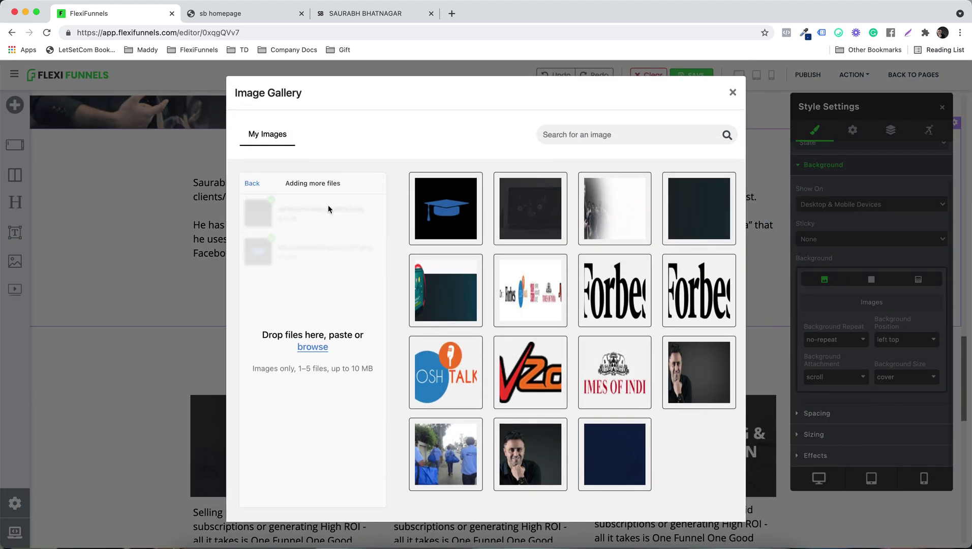
left_click(311, 348)
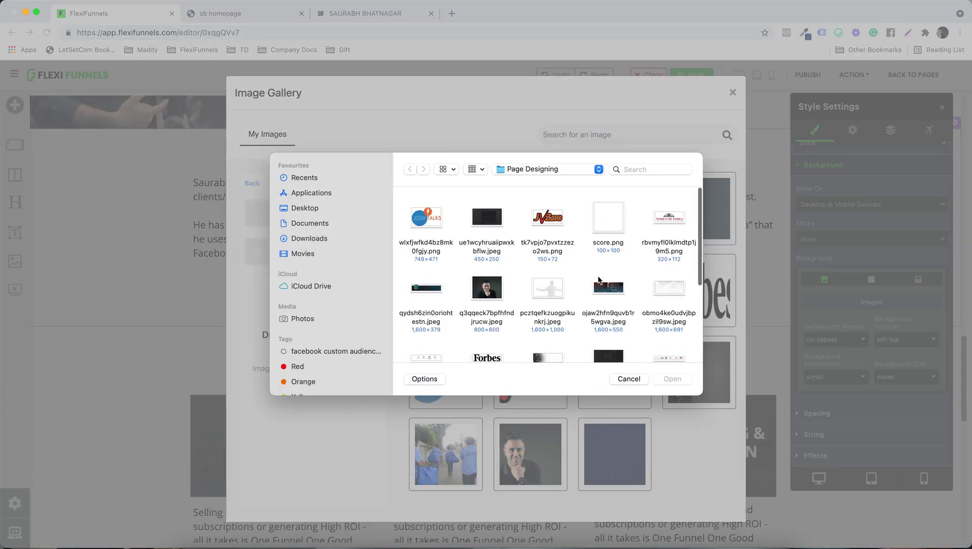
scroll(599, 280, "down", 2)
scroll(600, 280, "down", 5)
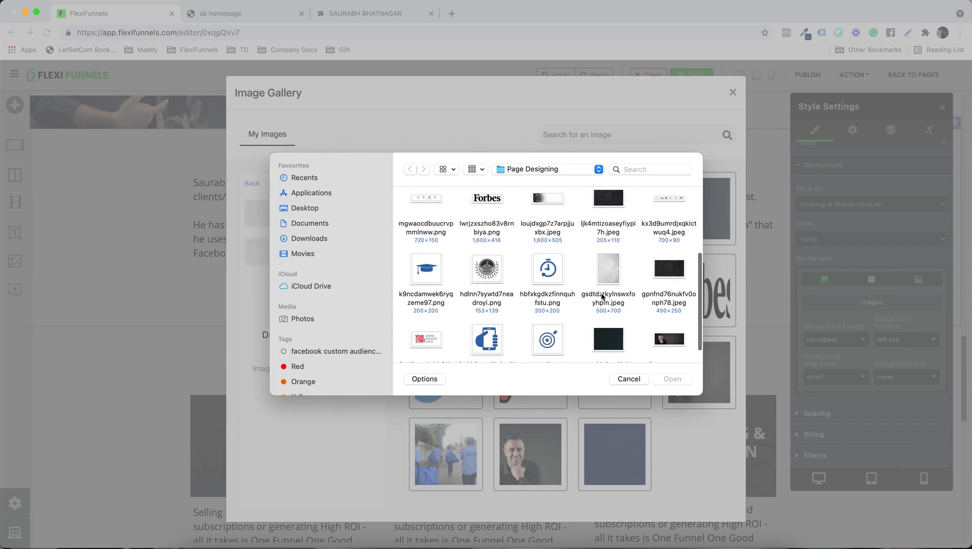
scroll(593, 337, "down", 2)
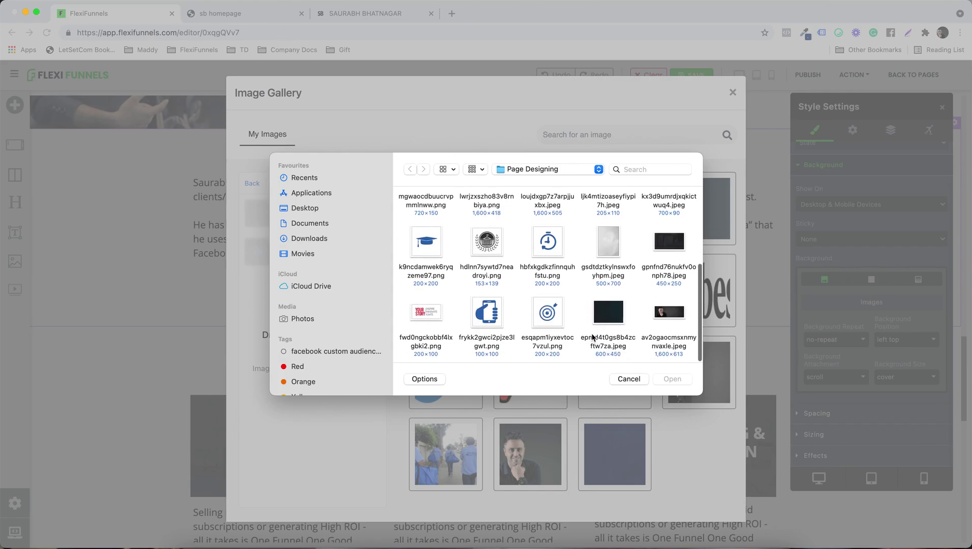
scroll(592, 337, "up", 3)
scroll(592, 336, "up", 4)
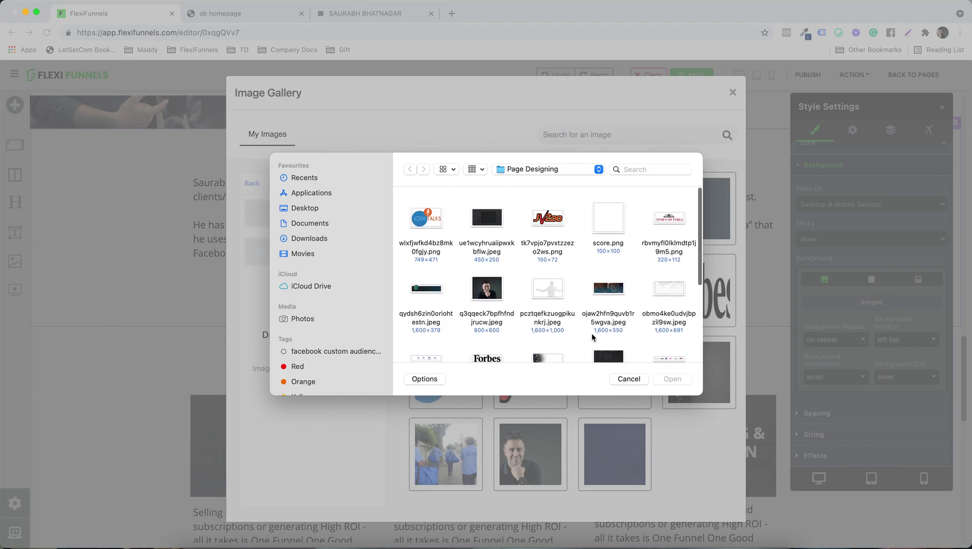
scroll(592, 332, "down", 2)
double_click(618, 348)
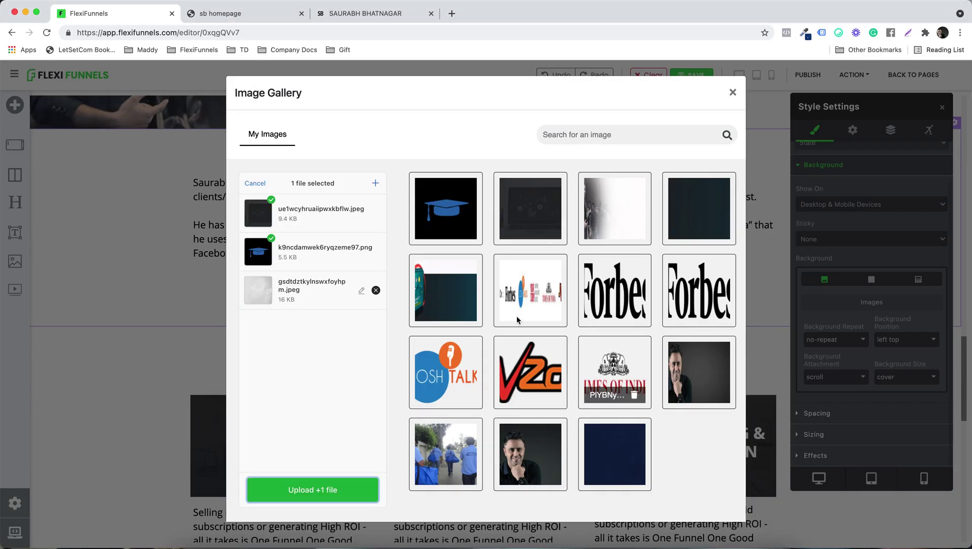
left_click(322, 483)
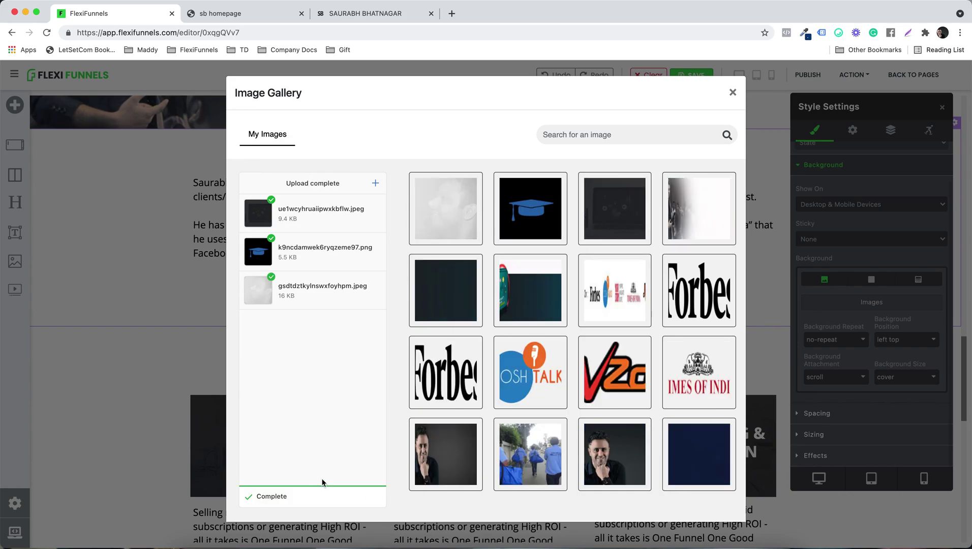
left_click(561, 364)
Publish the homepage with the new grey-background bio section
scroll(398, 380, "down", 5)
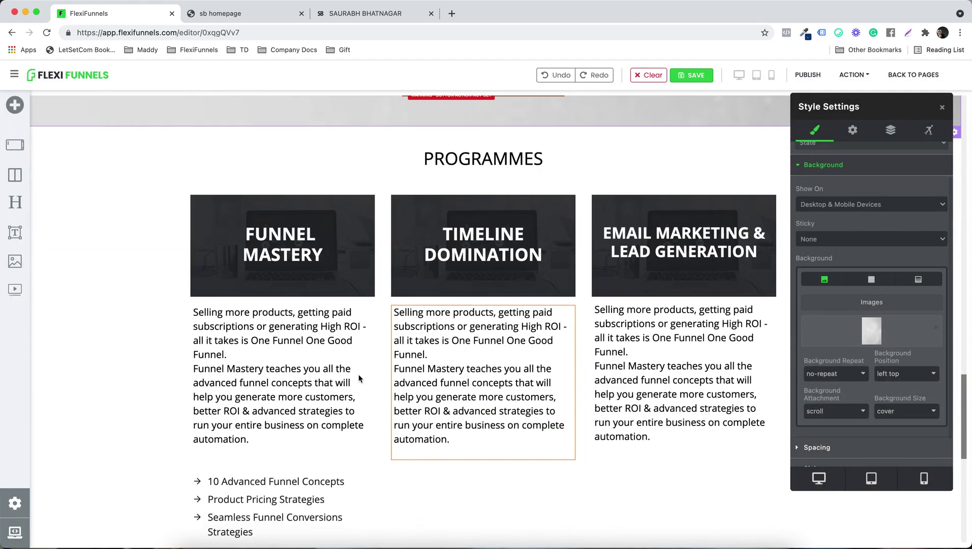
scroll(245, 244, "up", 6)
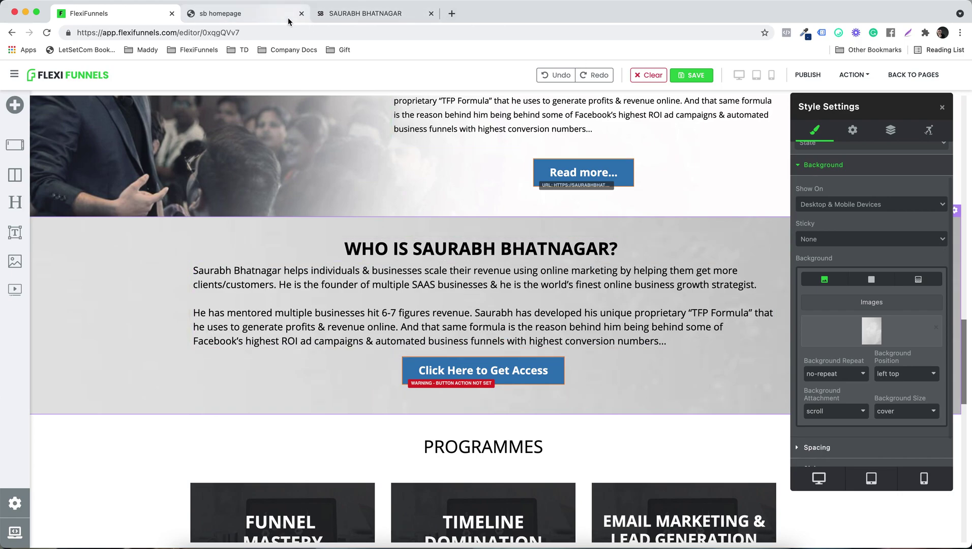
left_click(807, 74)
left_click_drag(893, 140, 931, 310)
scroll(569, 278, "up", 3)
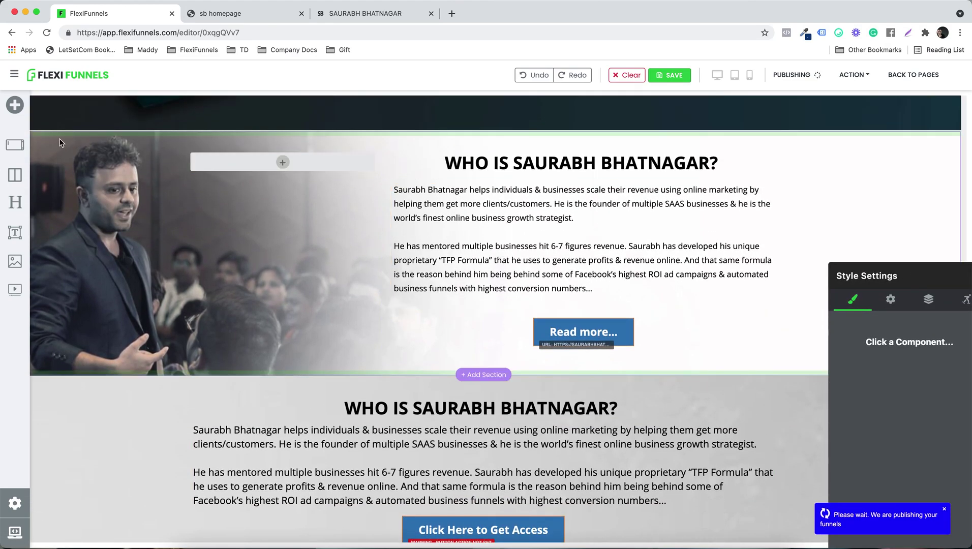
Set the original photo Who is section to show on Desktop Devices Only
left_click(56, 137)
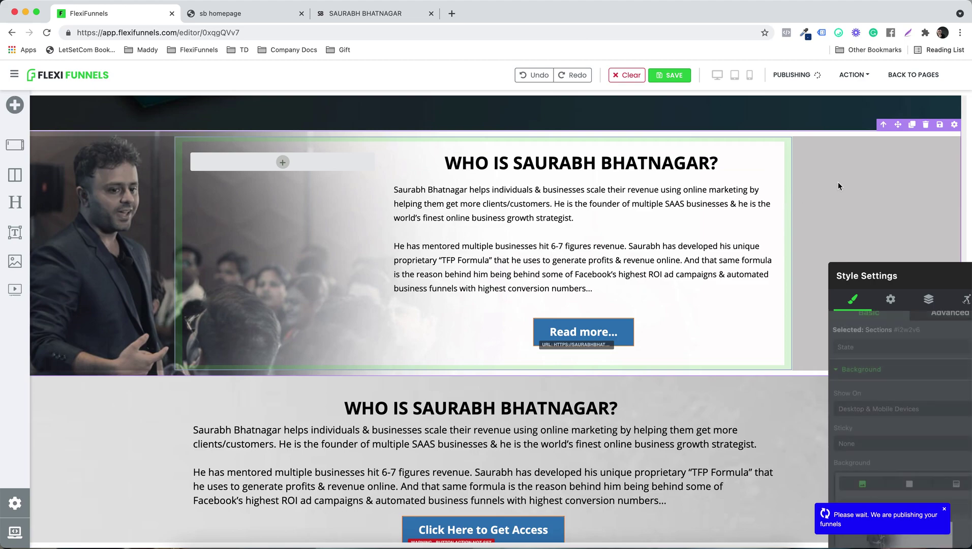
left_click_drag(918, 270, 488, 116)
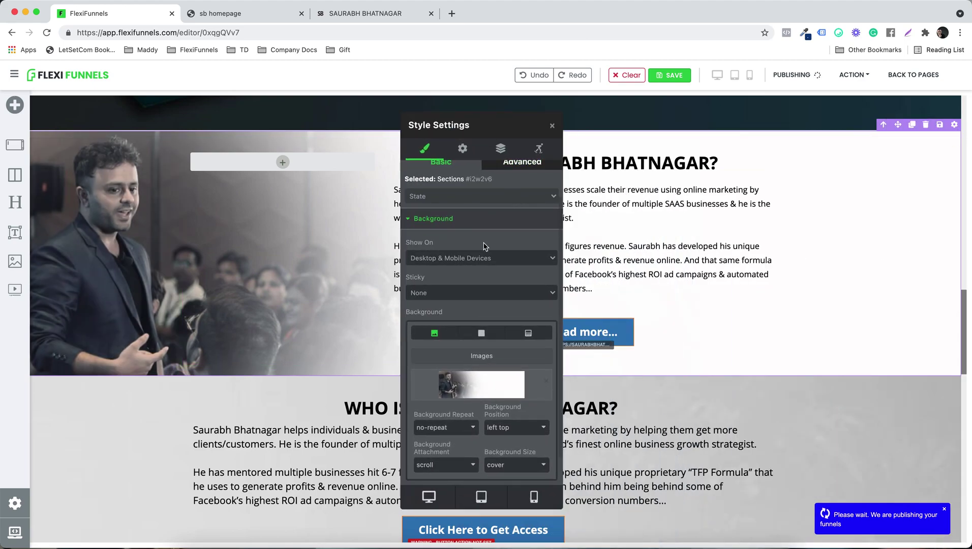
left_click(482, 260)
left_click(481, 269)
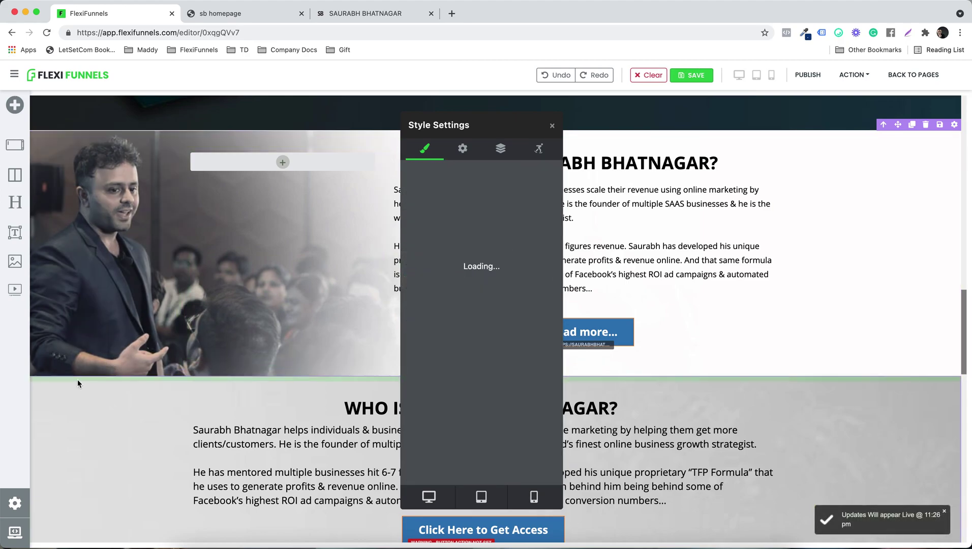
Set the grey Who is section to Mobile Devices Only and publish
left_click(78, 379)
left_click(469, 259)
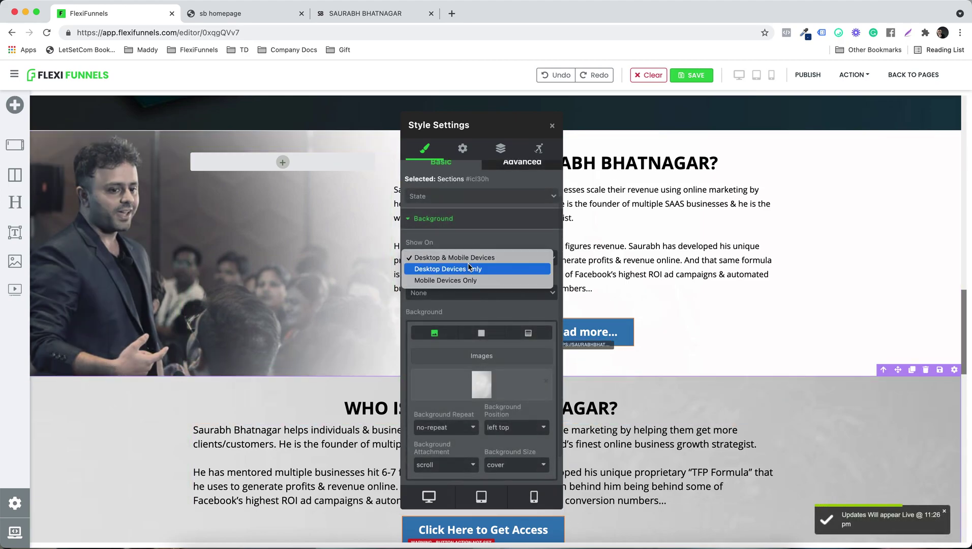
left_click(469, 279)
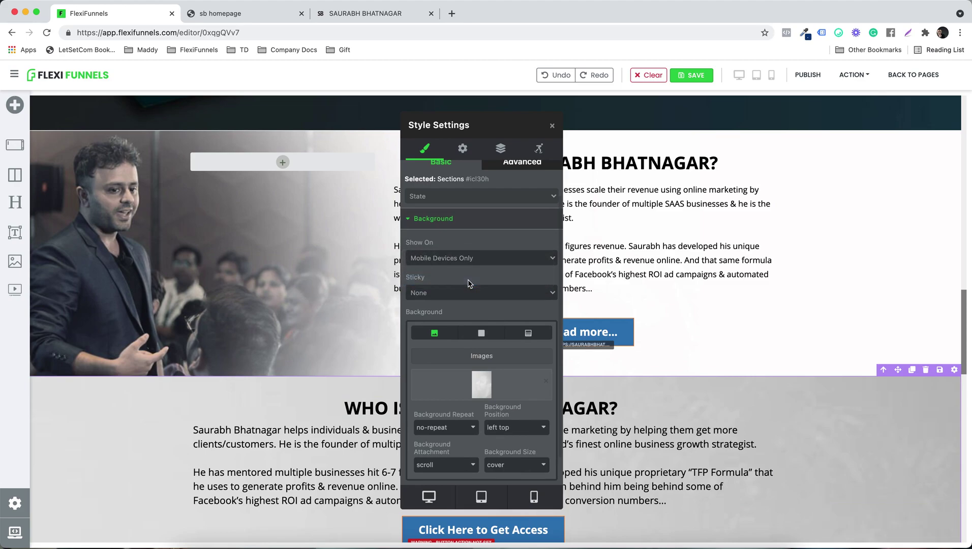
left_click(807, 77)
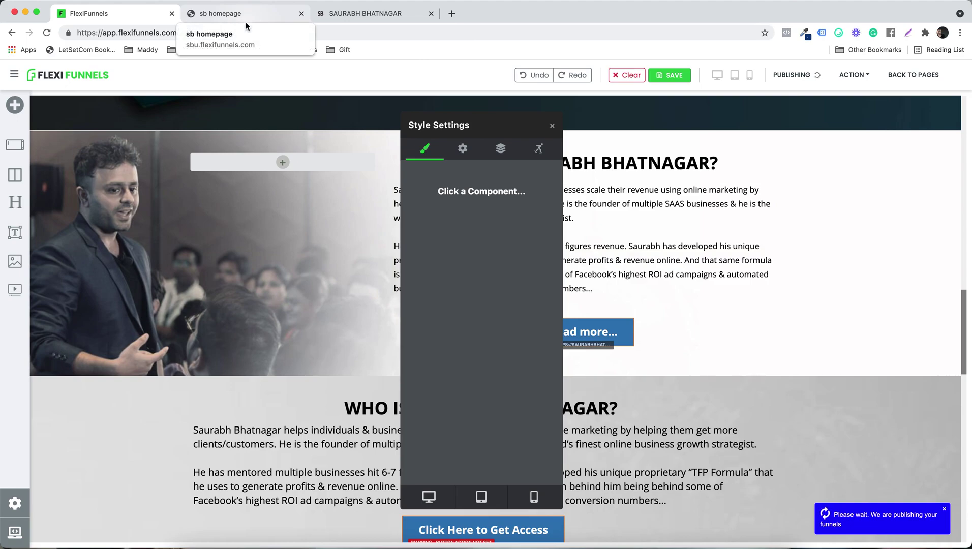
Check the live sb homepage at desktop width, where only the photo bio section appears
scroll(206, 220, "down", 3)
scroll(206, 220, "up", 1)
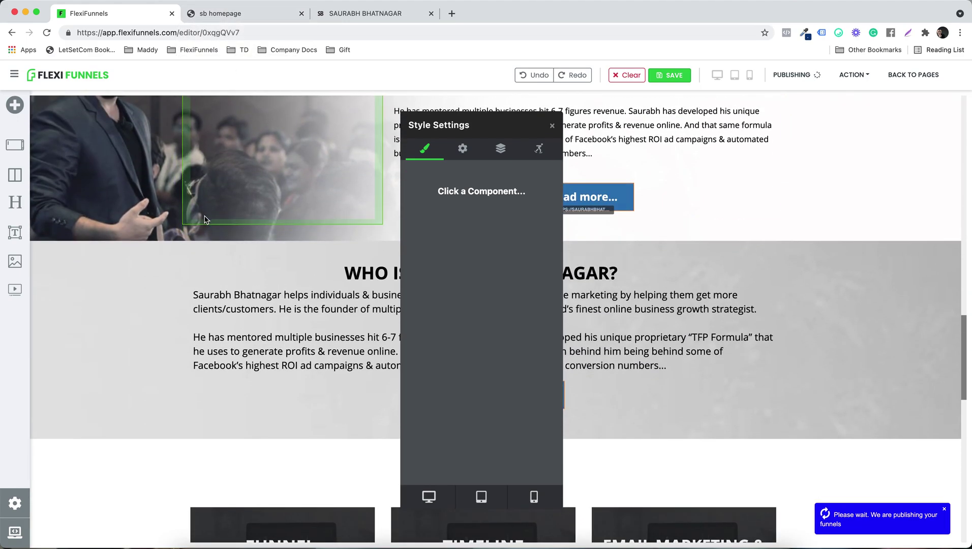
left_click(243, 13)
left_click(155, 13)
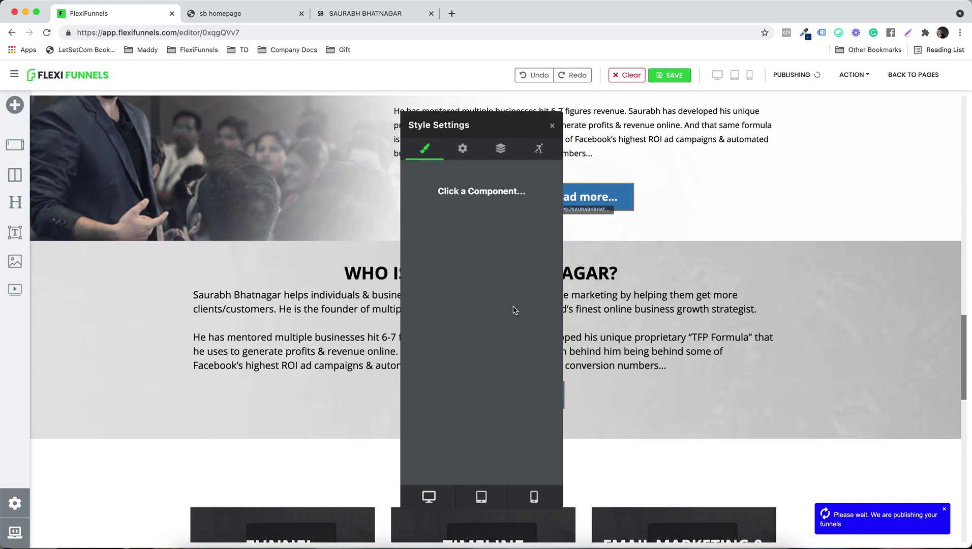
left_click(275, 20)
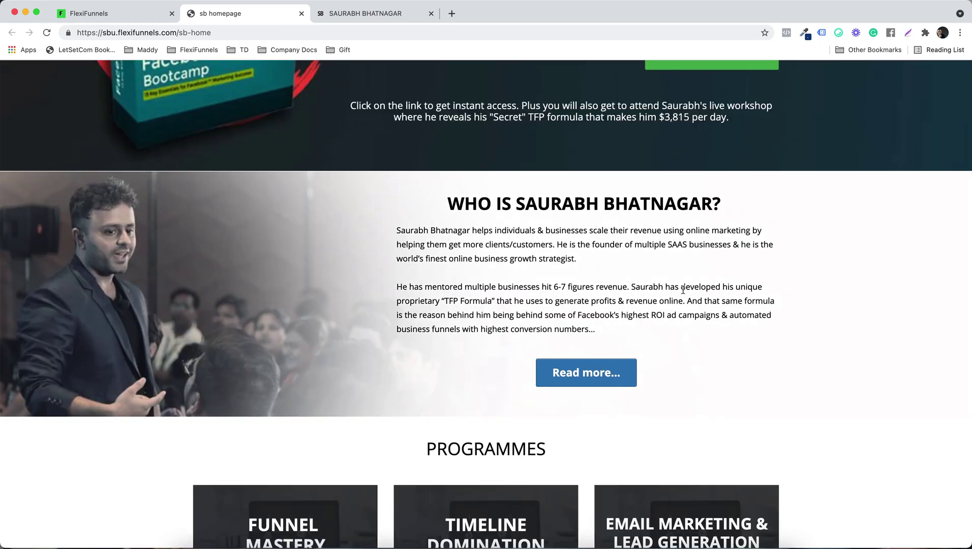
Review the published homepage at narrow mobile width, then maximise the window and return to the editor
scroll(970, 281, "down", 5)
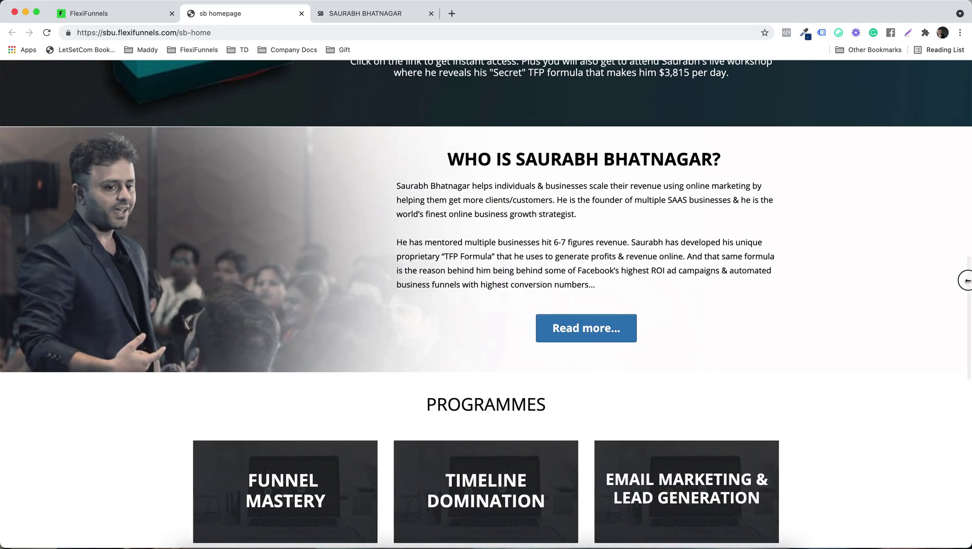
left_click_drag(970, 281, 271, 282)
scroll(226, 242, "up", 1)
scroll(226, 243, "up", 8)
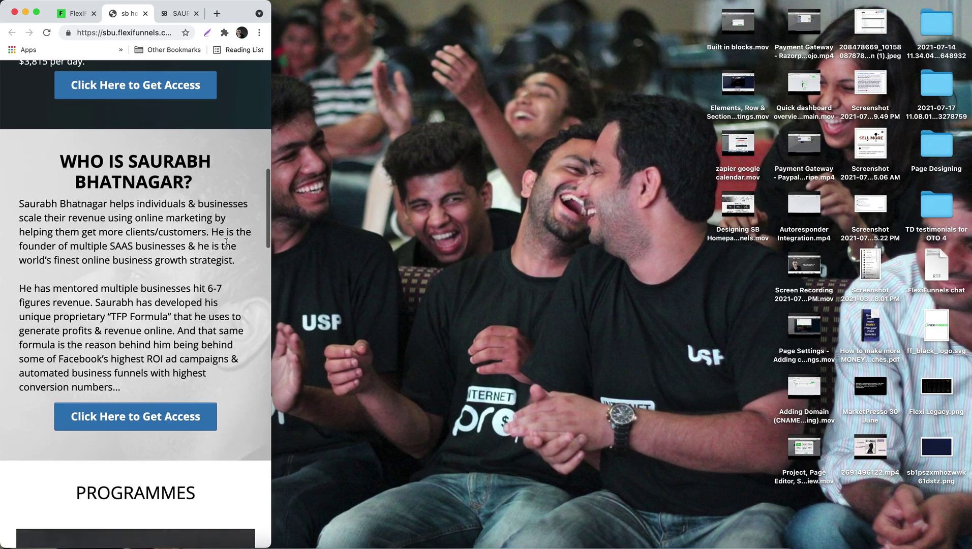
scroll(226, 246, "down", 6)
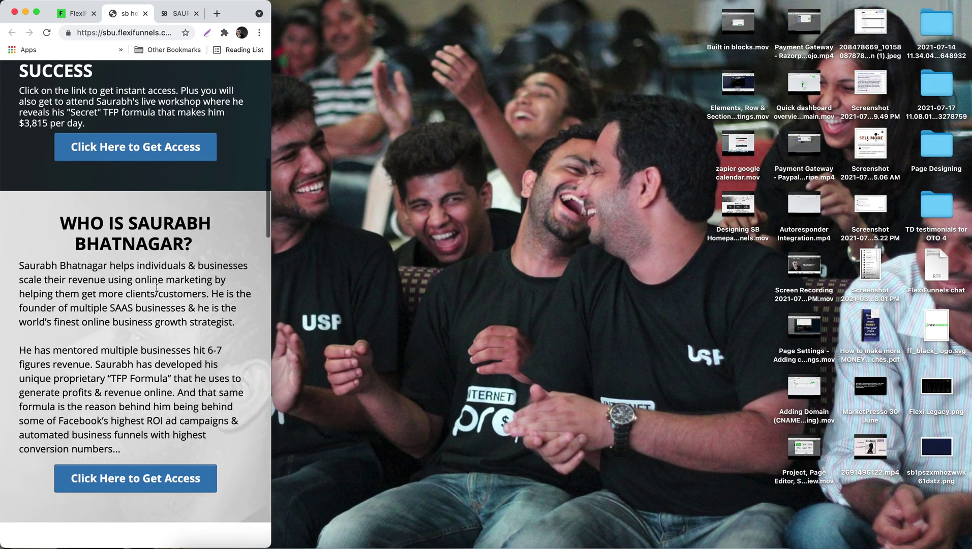
scroll(156, 331, "up", 11)
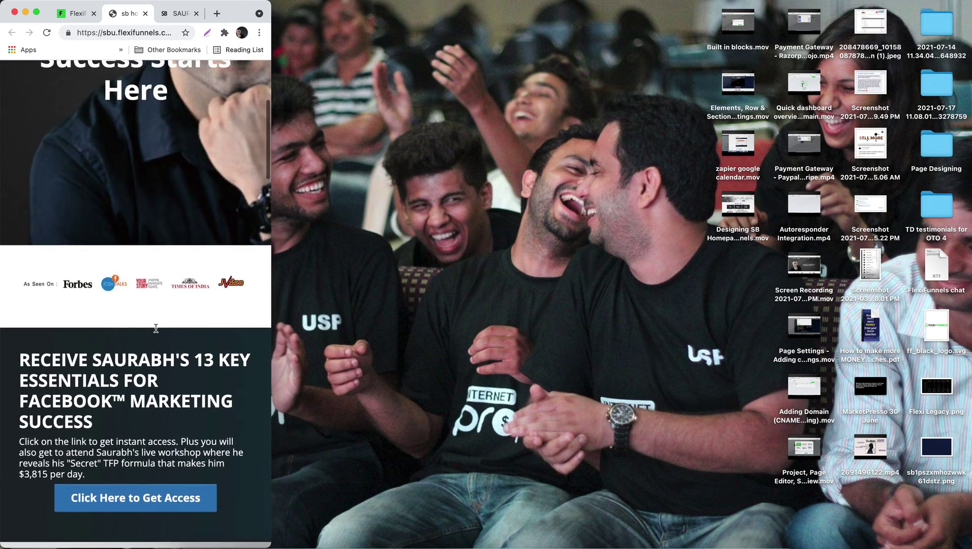
scroll(156, 331, "down", 7)
scroll(156, 331, "down", 3)
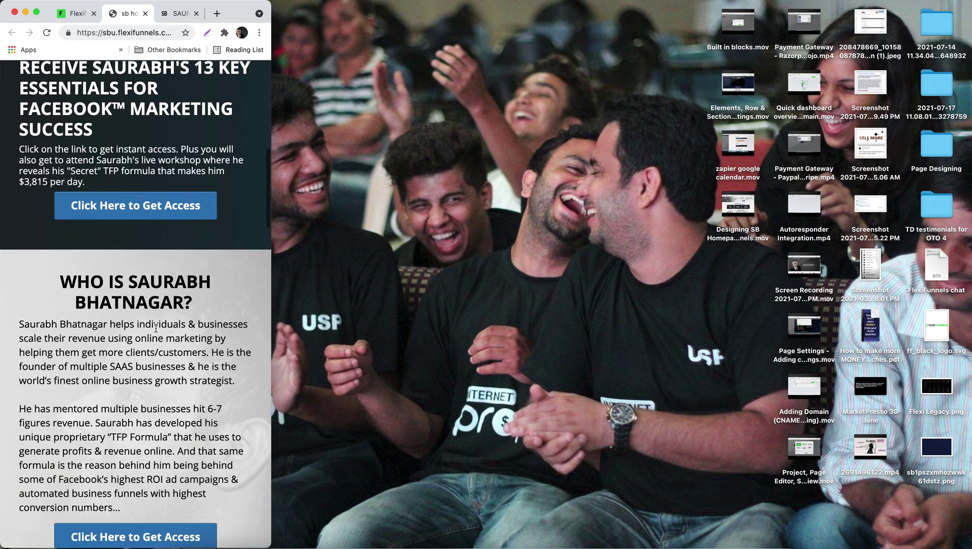
double_click(271, 331)
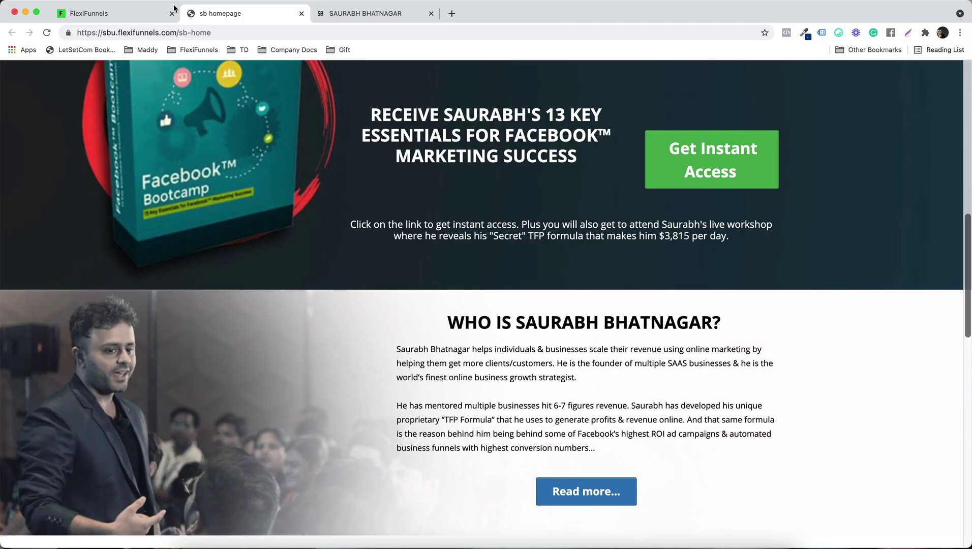
left_click(134, 12)
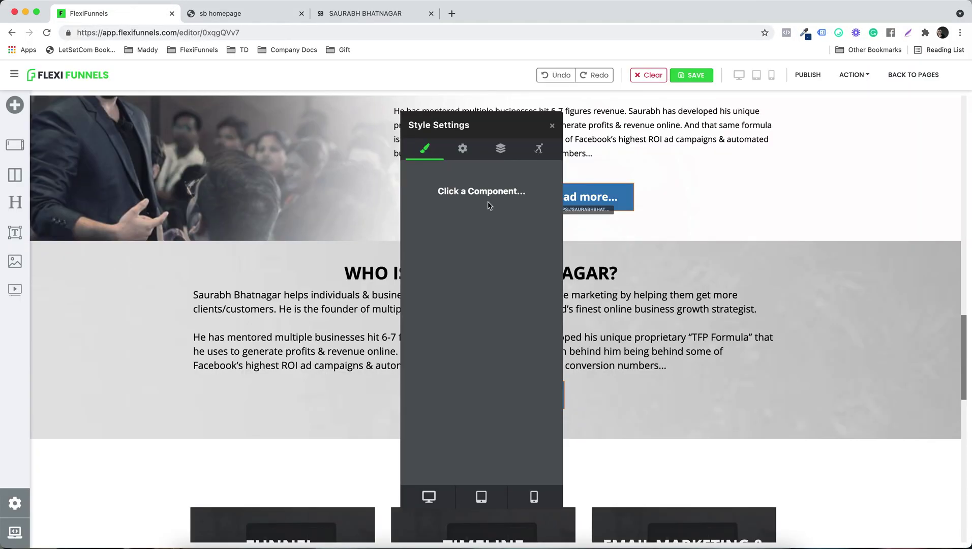
Set the grey and photo Who is sections to Desktop & Mobile Devices, publish, and view live
left_click(109, 258)
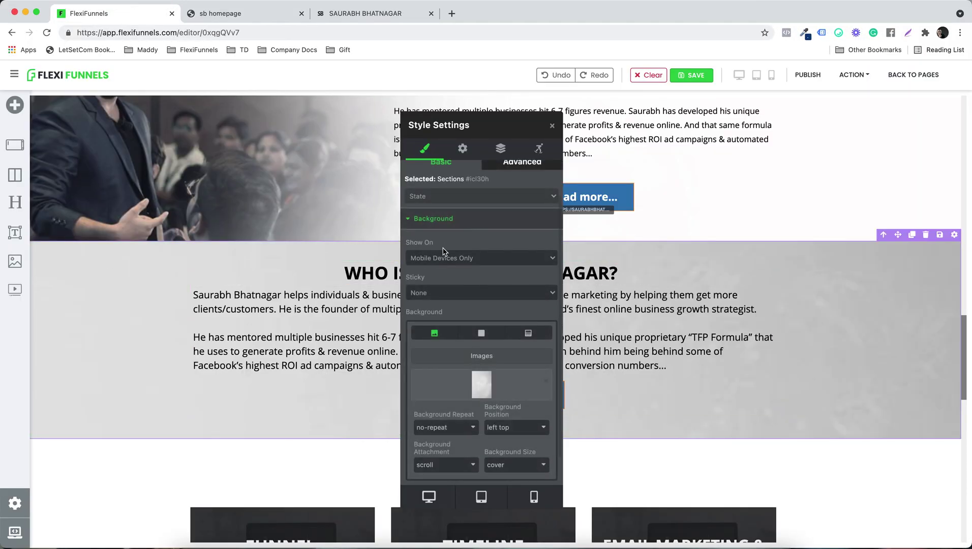
left_click(444, 257)
left_click(442, 230)
left_click(142, 177)
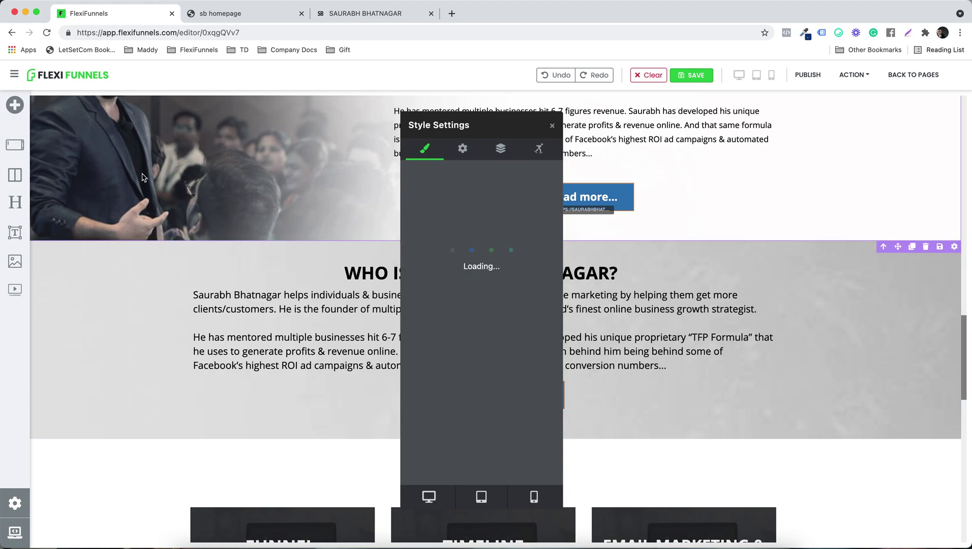
left_click(476, 254)
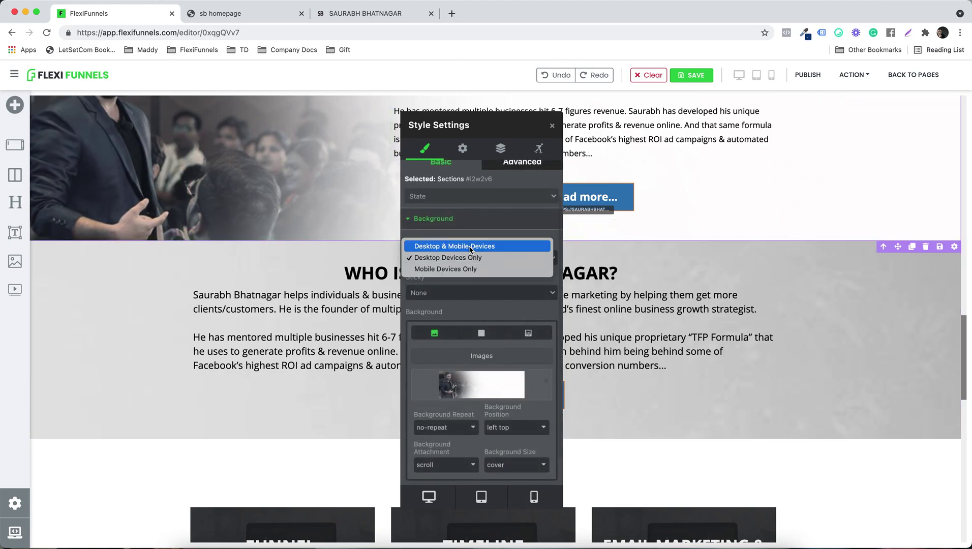
left_click(469, 246)
left_click(817, 69)
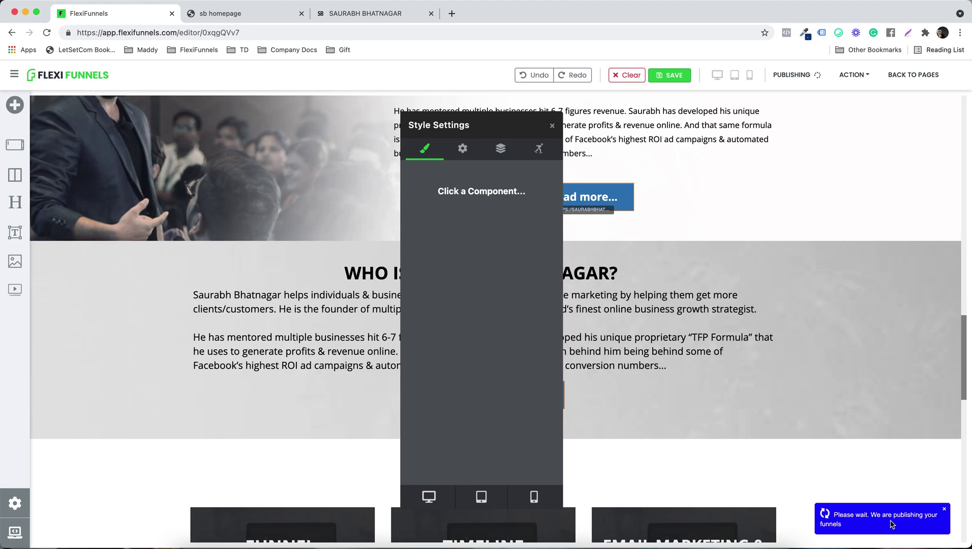
left_click(265, 16)
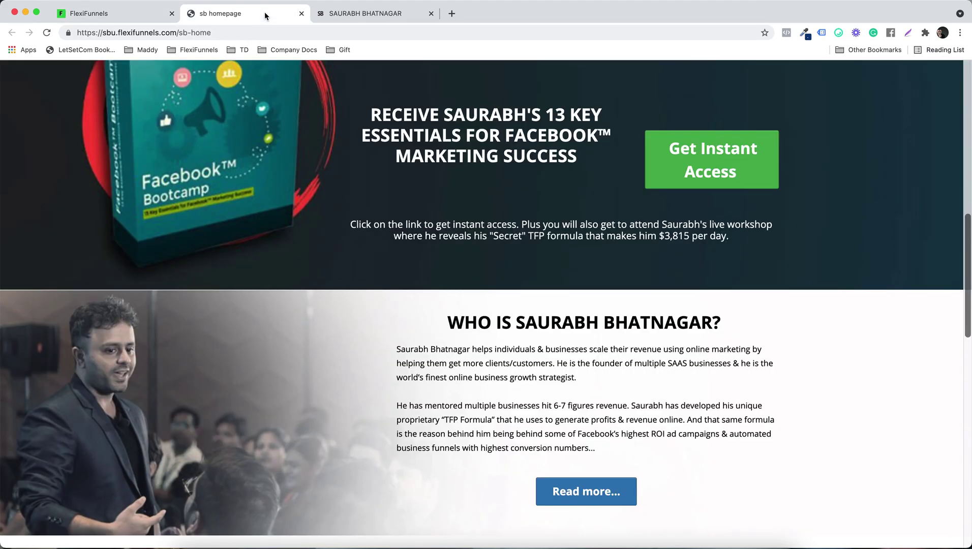
Reload the live homepage, check it at narrow and full widths, then go back to the editor
key("super+r")
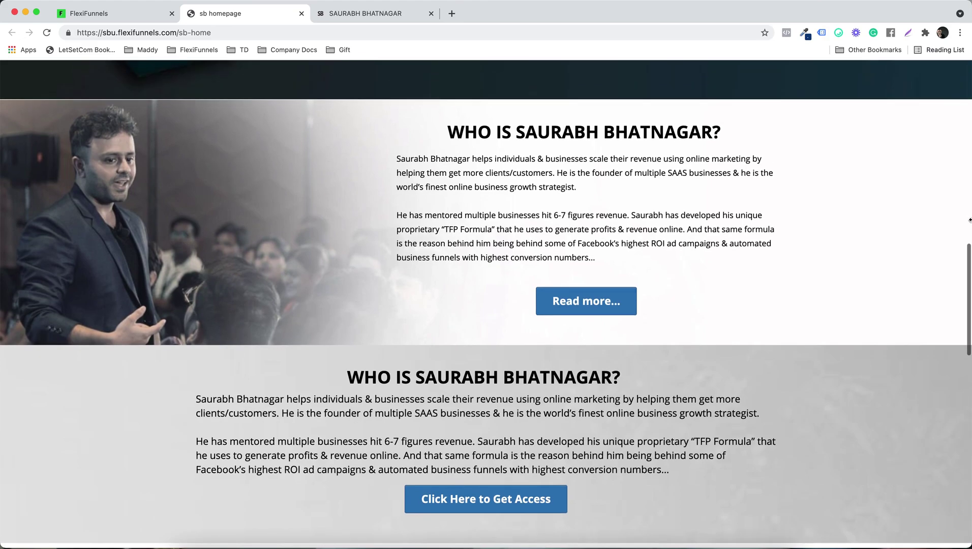
key("ctrl+alt+Left")
scroll(154, 229, "up", 2)
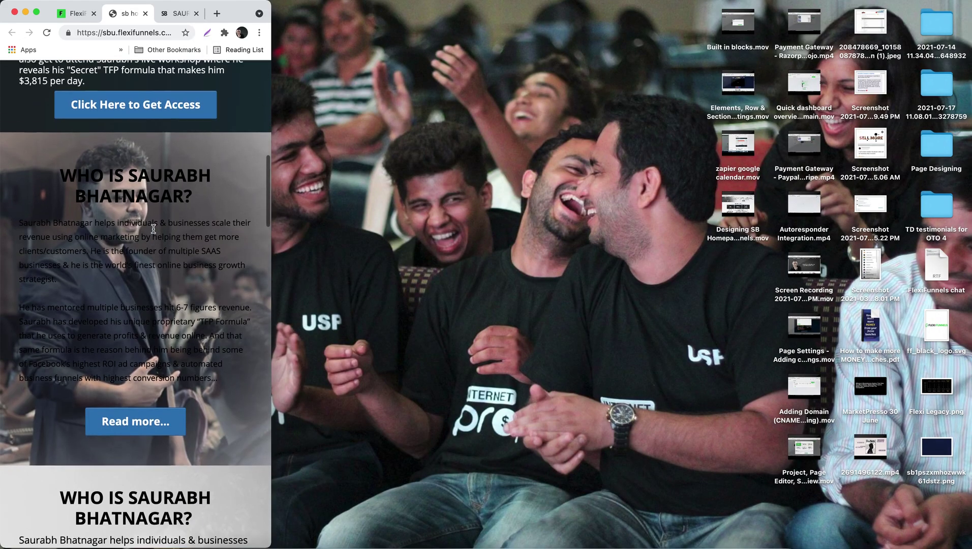
scroll(175, 249, "down", 10)
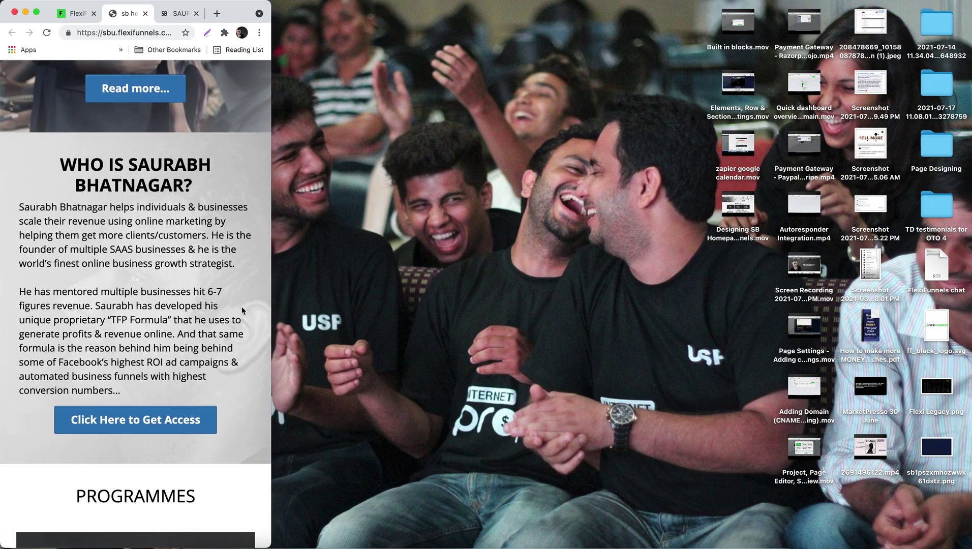
scroll(244, 305, "up", 6)
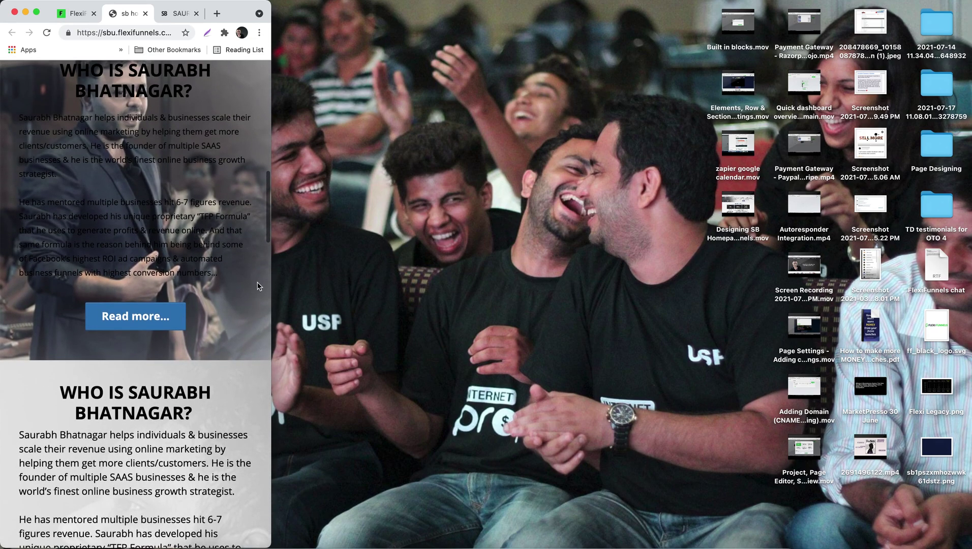
left_click_drag(272, 291, 971, 291)
scroll(488, 385, "up", 2)
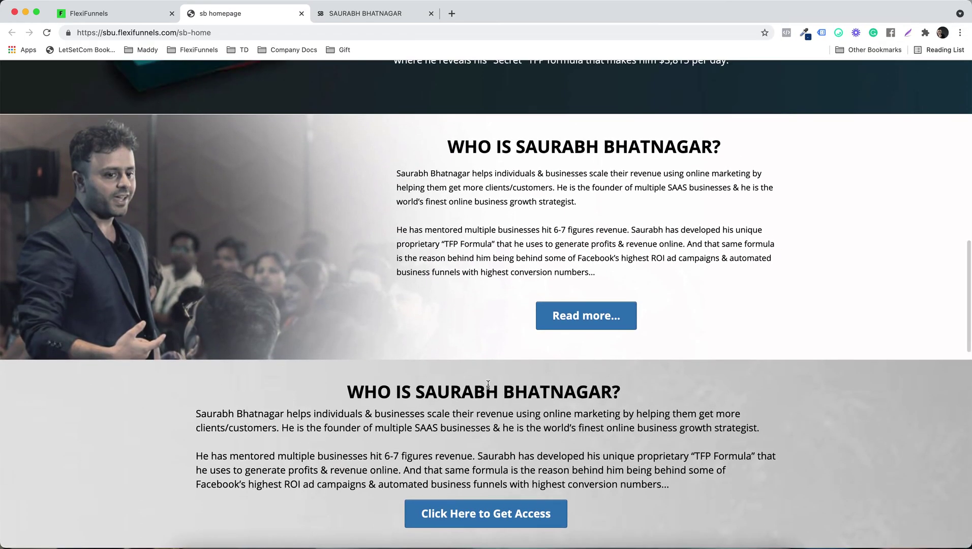
left_click(122, 16)
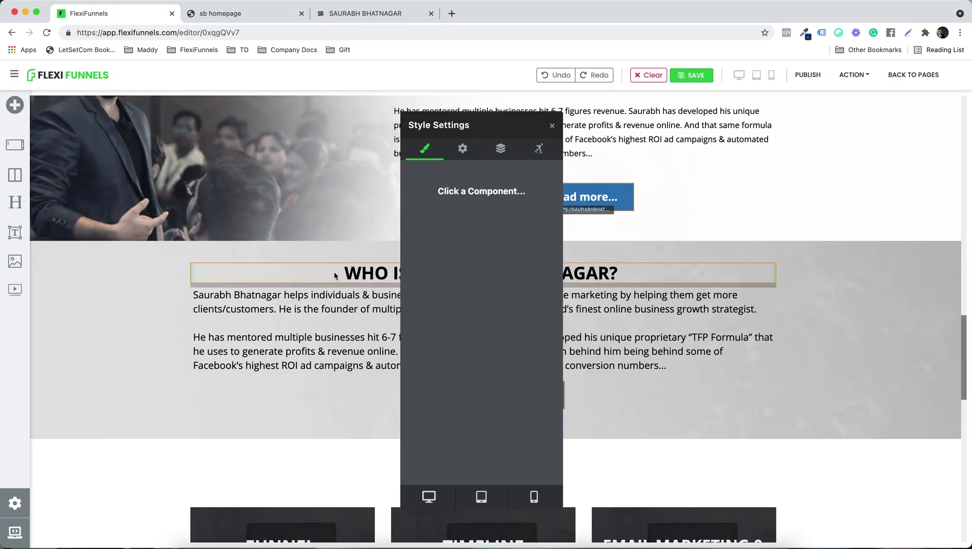
Set the grey bio section's Show On to Mobile Devices Only and switch to mobile preview
left_click(552, 126)
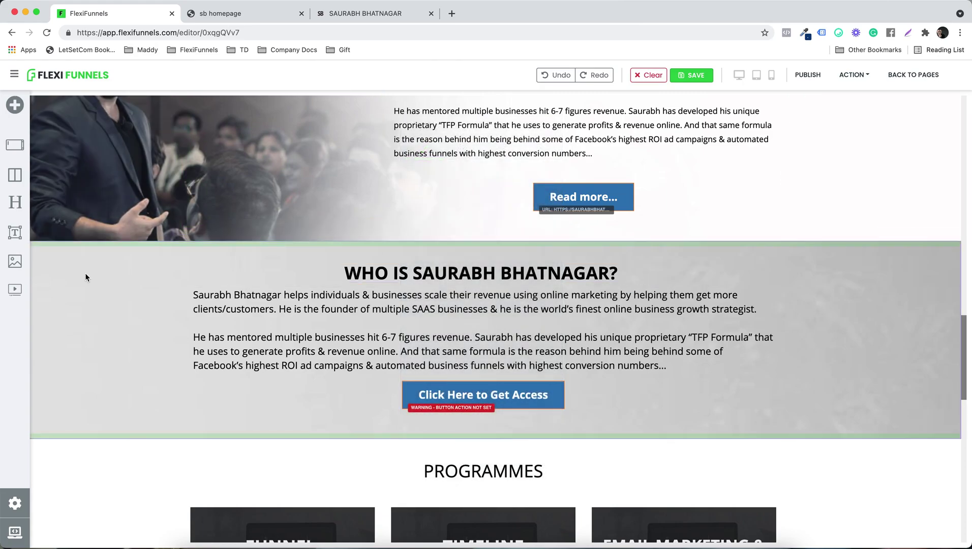
left_click(955, 235)
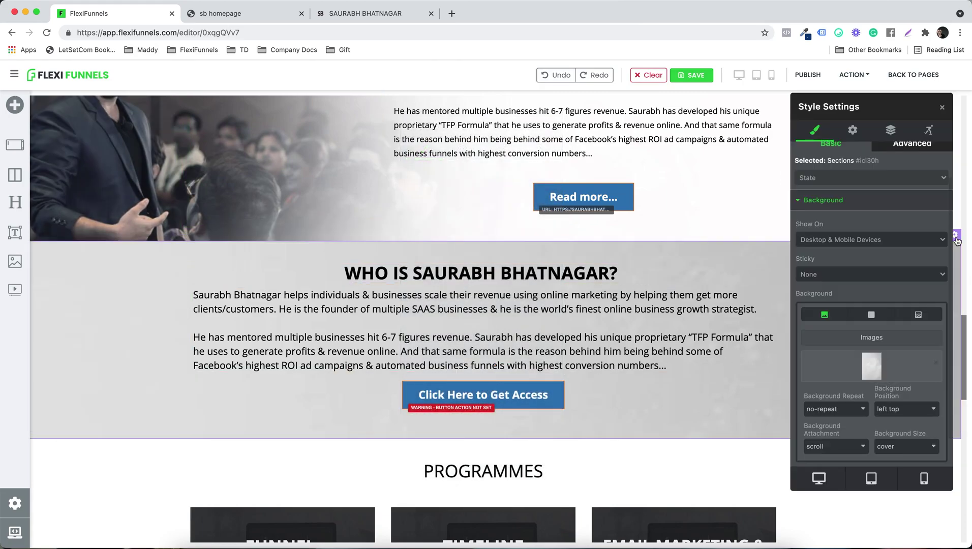
scroll(870, 334, "down", 4)
scroll(870, 334, "up", 3)
left_click(848, 244)
key("Escape")
left_click(849, 267)
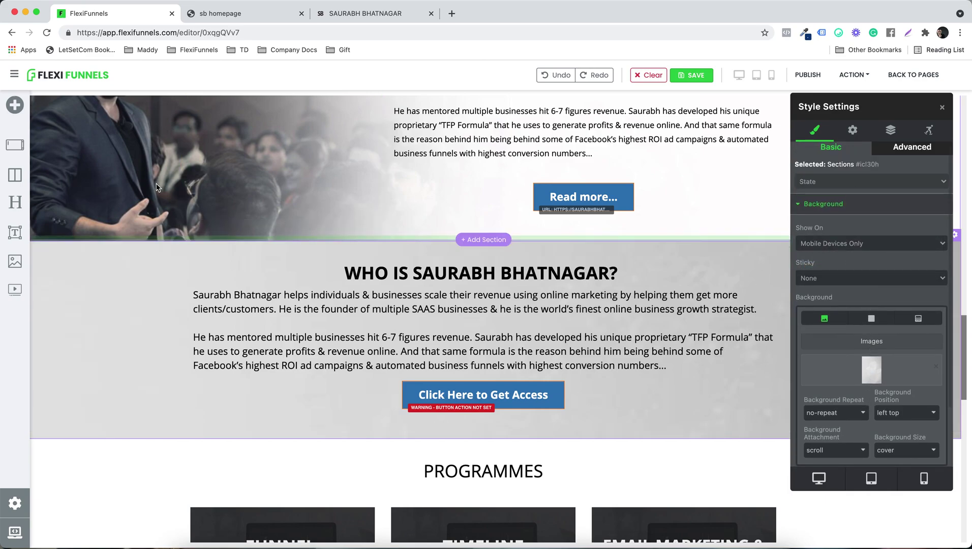
scroll(860, 283, "down", 2)
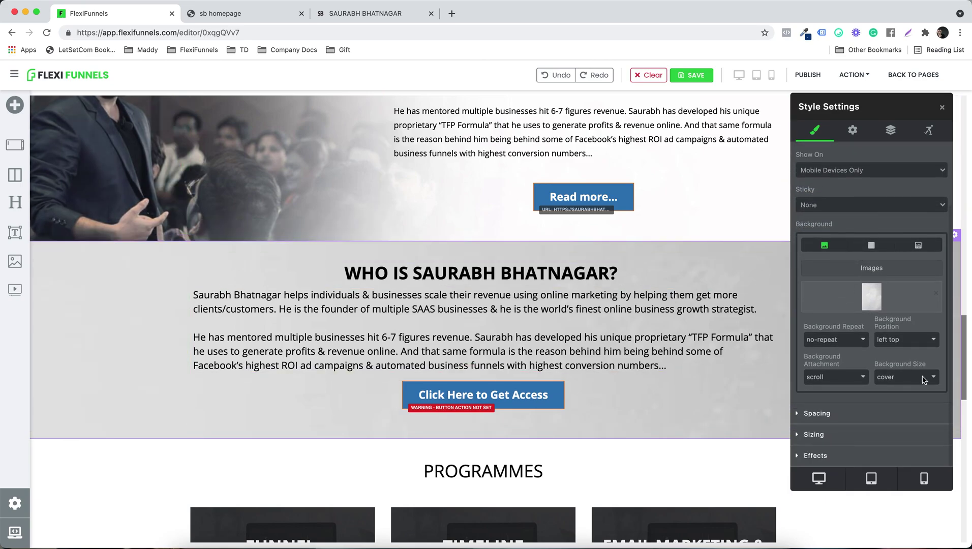
left_click(926, 479)
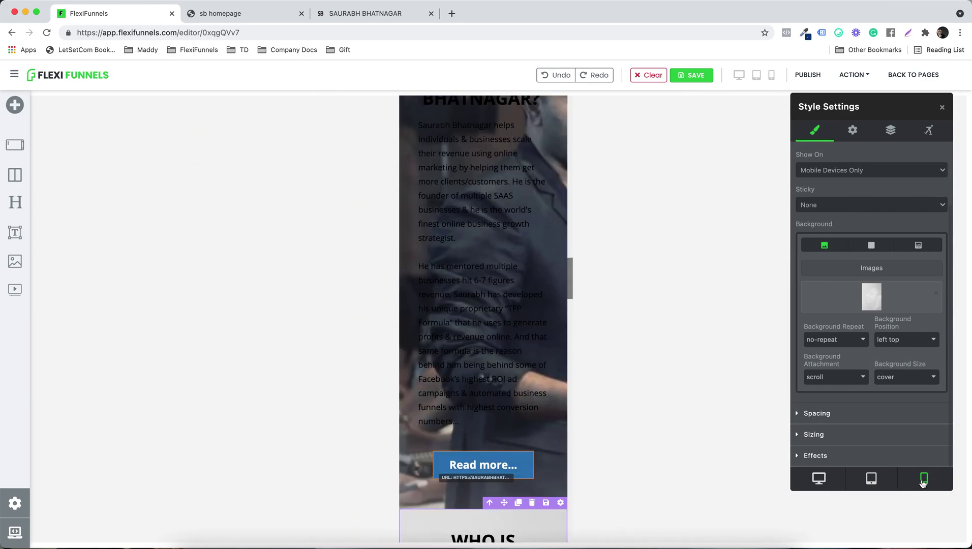
Centre-align the grey section's bio paragraph, publish the funnel, and view the live homepage
scroll(540, 262, "down", 6)
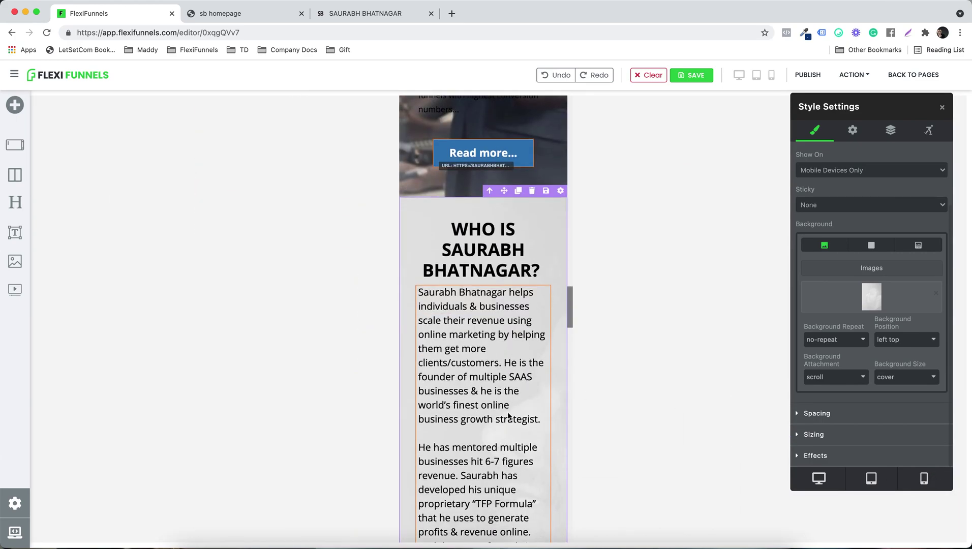
scroll(538, 263, "down", 4)
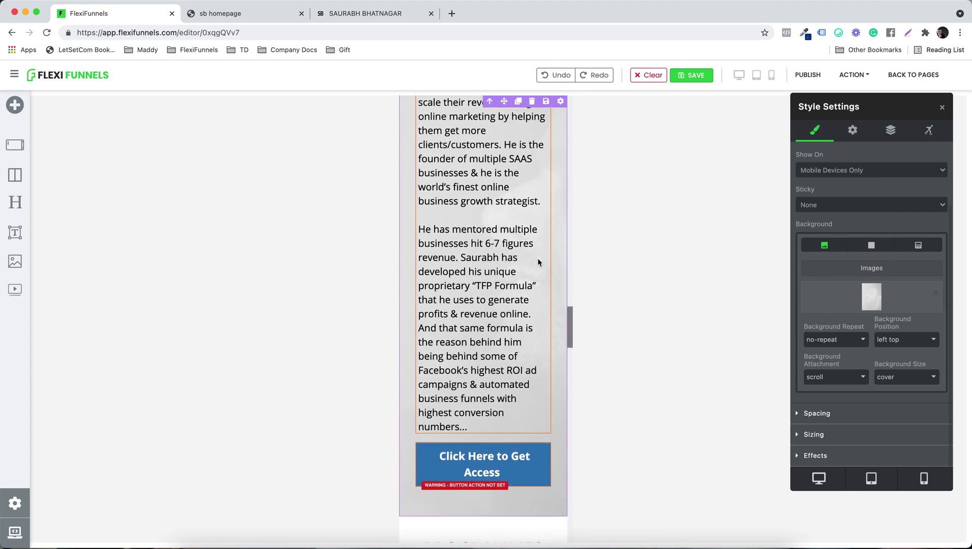
scroll(538, 263, "up", 2)
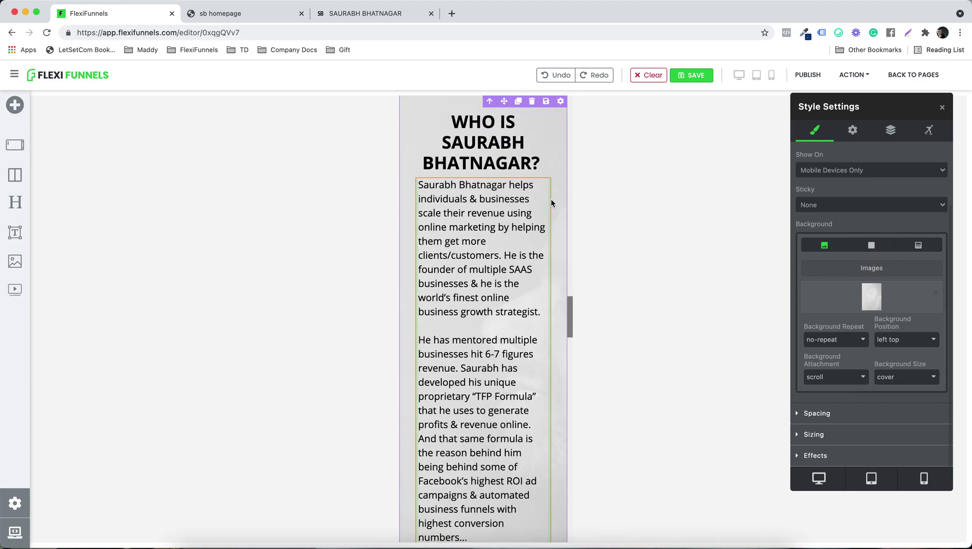
left_click(522, 202)
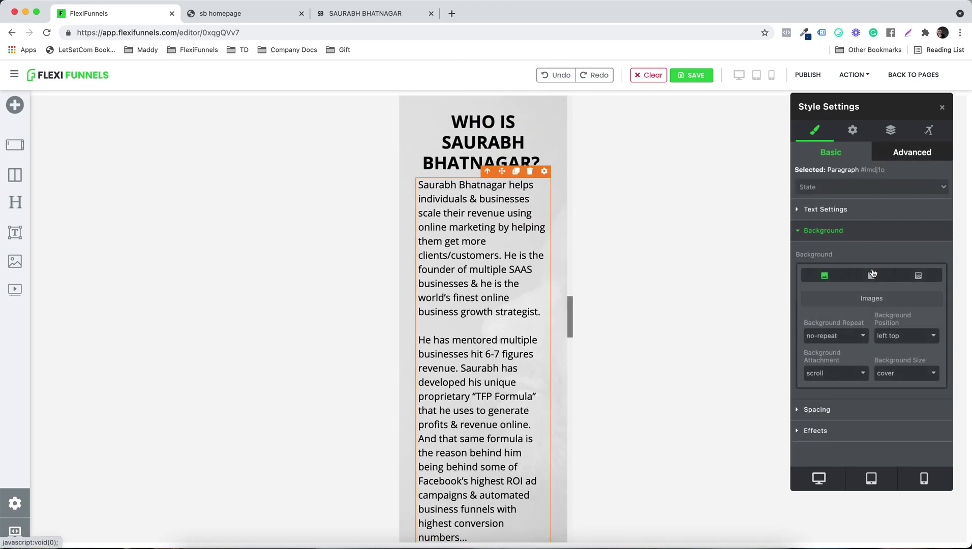
left_click(826, 209)
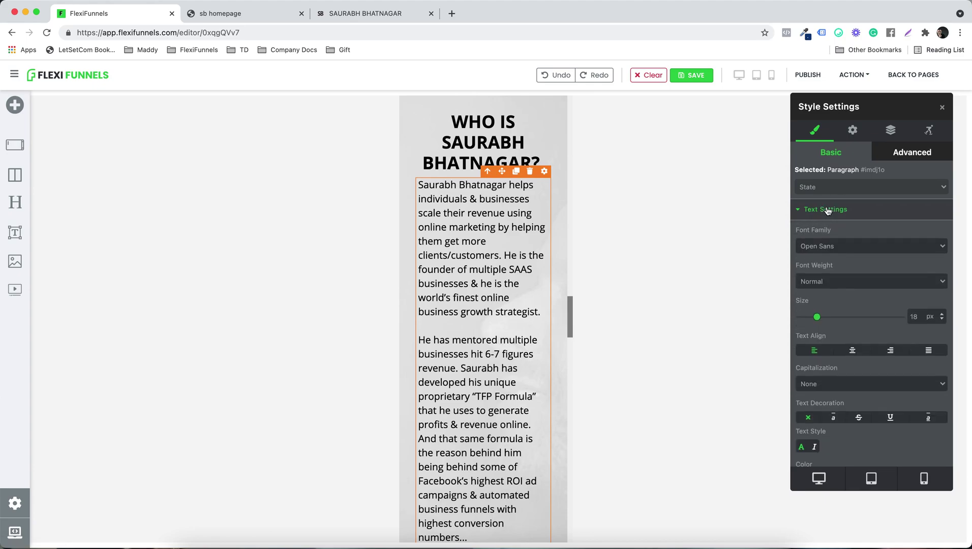
left_click(851, 354)
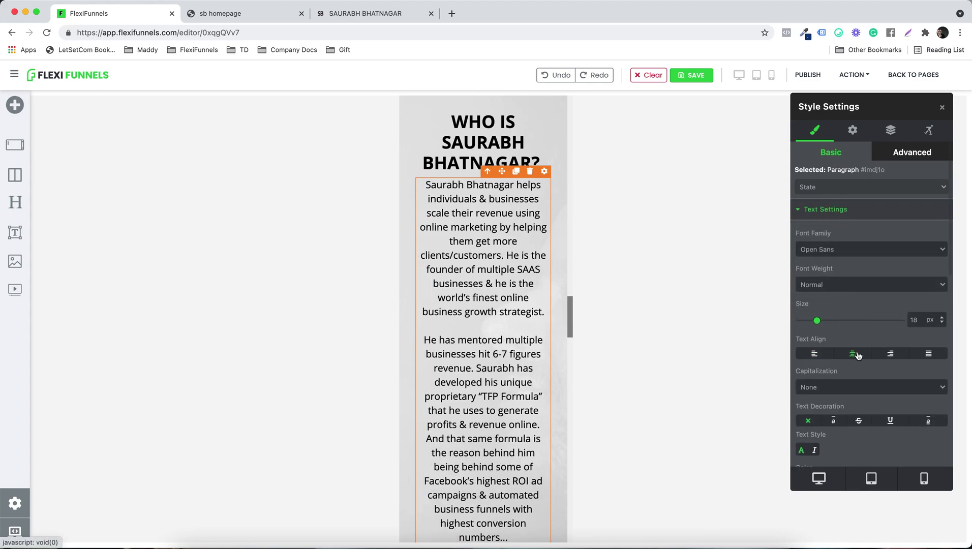
left_click(817, 76)
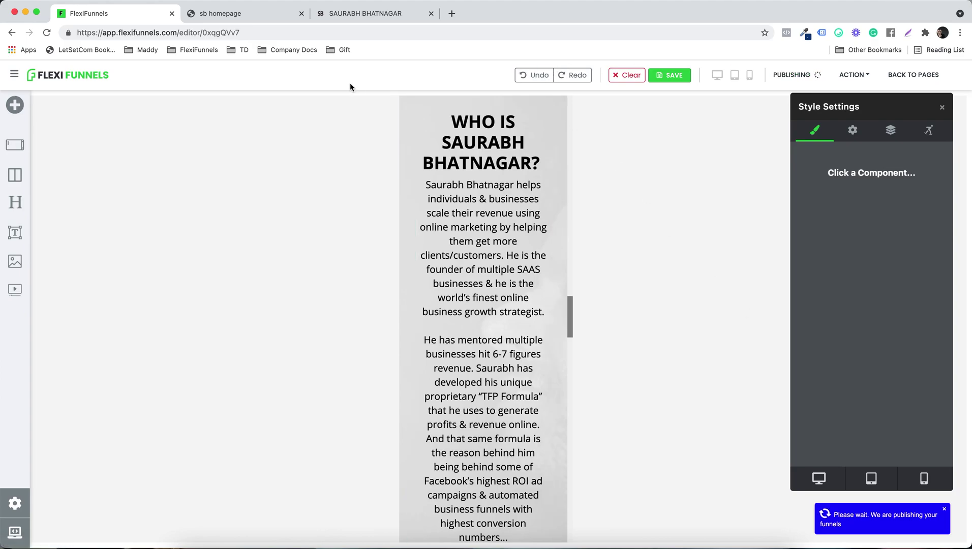
left_click(248, 21)
key("super+r")
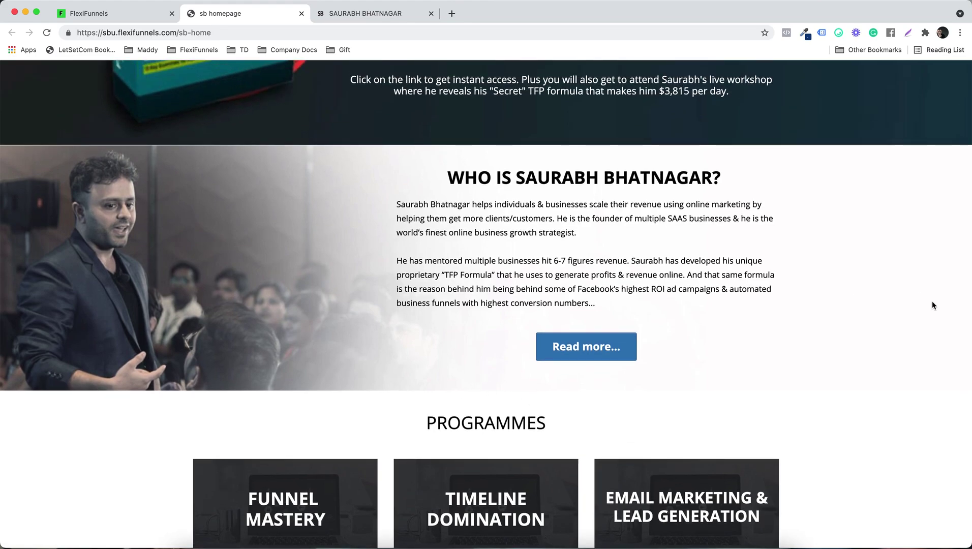
left_click_drag(970, 304, 2, 294)
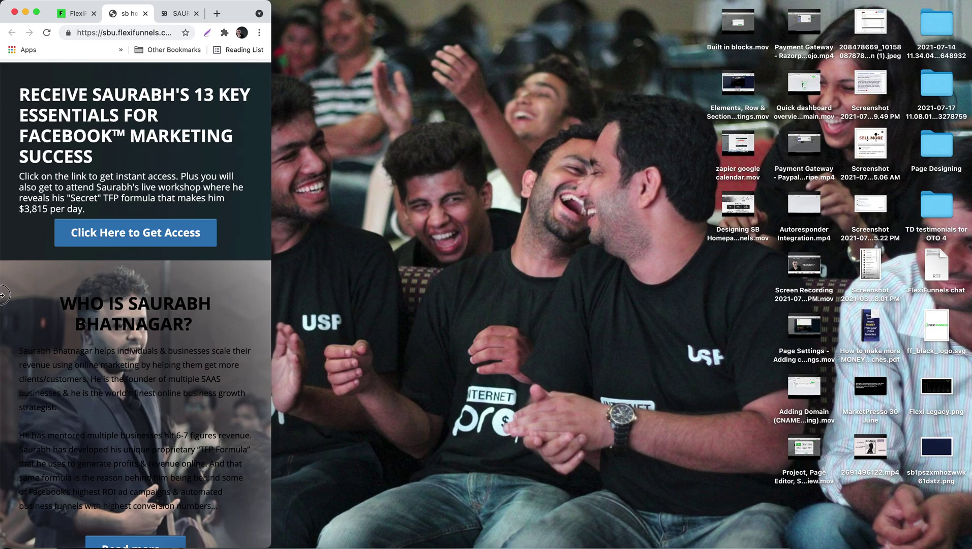
scroll(184, 293, "down", 5)
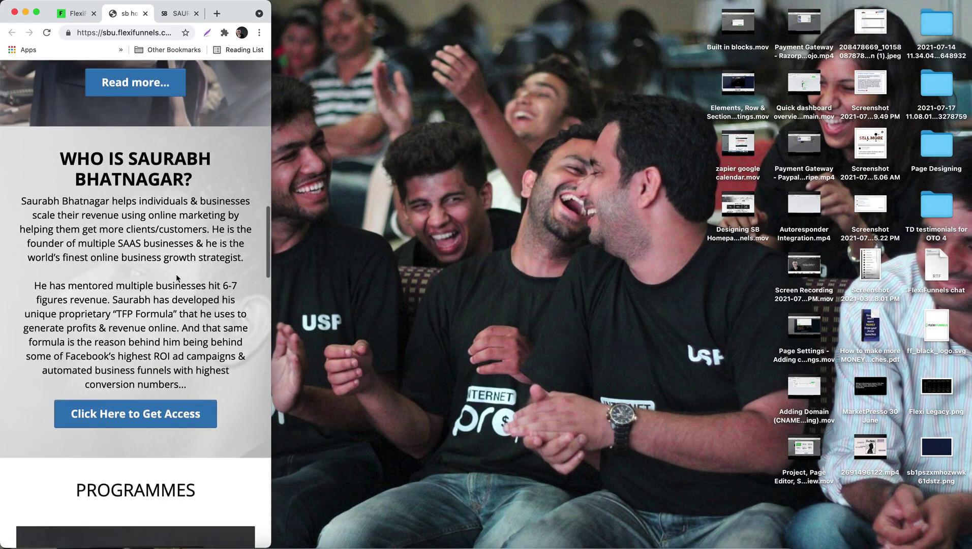
mouse_move(139, 196)
left_mouse_down()
mouse_move(148, 257)
mouse_move(138, 210)
left_mouse_up()
left_click(137, 211)
double_click(273, 239)
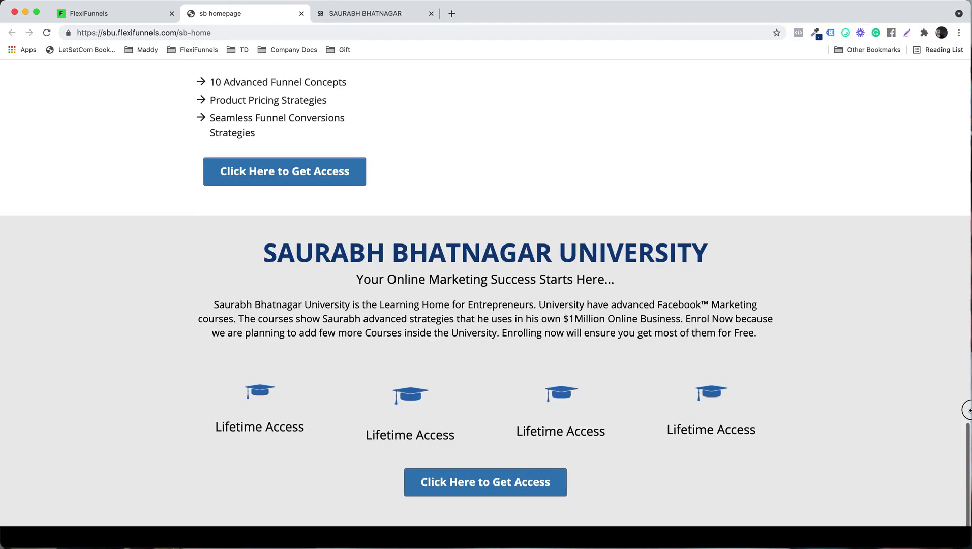
left_click(147, 13)
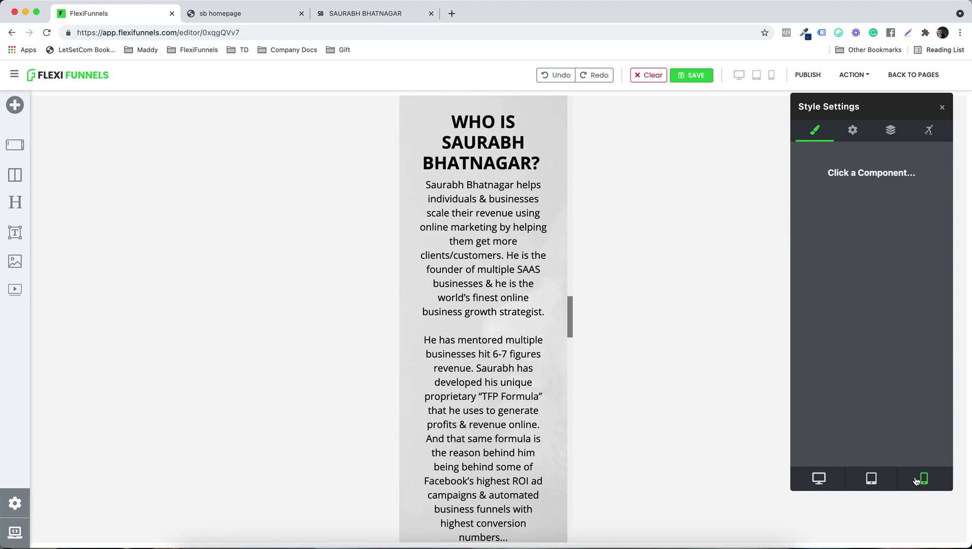
In desktop preview, set the photo bio section's background Show On to Desktop Devices Only and publish
left_click(808, 481)
scroll(314, 303, "up", 5)
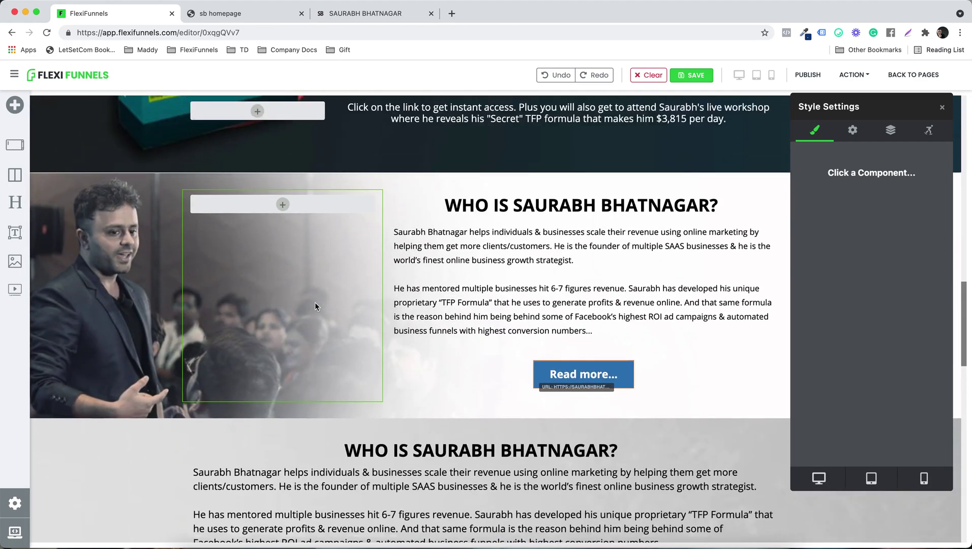
left_click(100, 243)
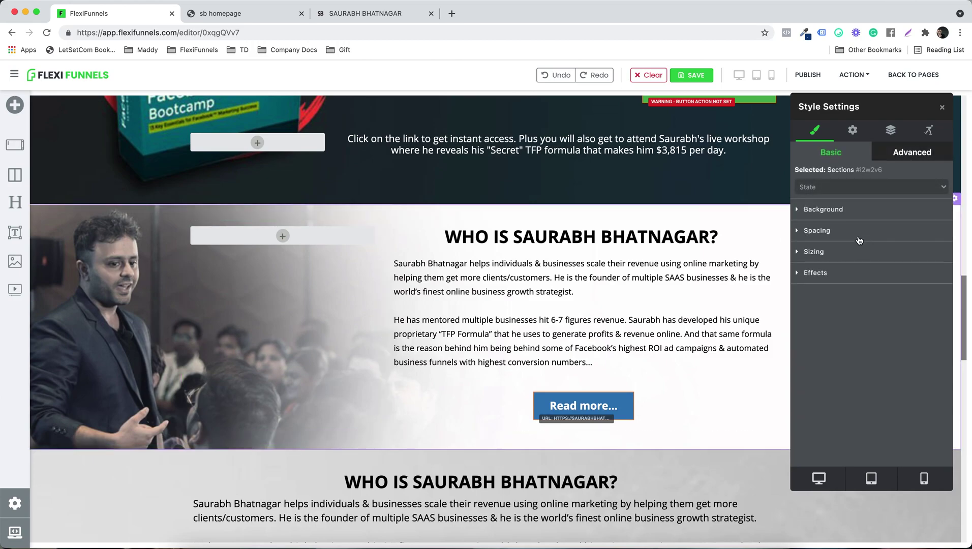
left_click(814, 189)
left_click(815, 188)
left_click(829, 209)
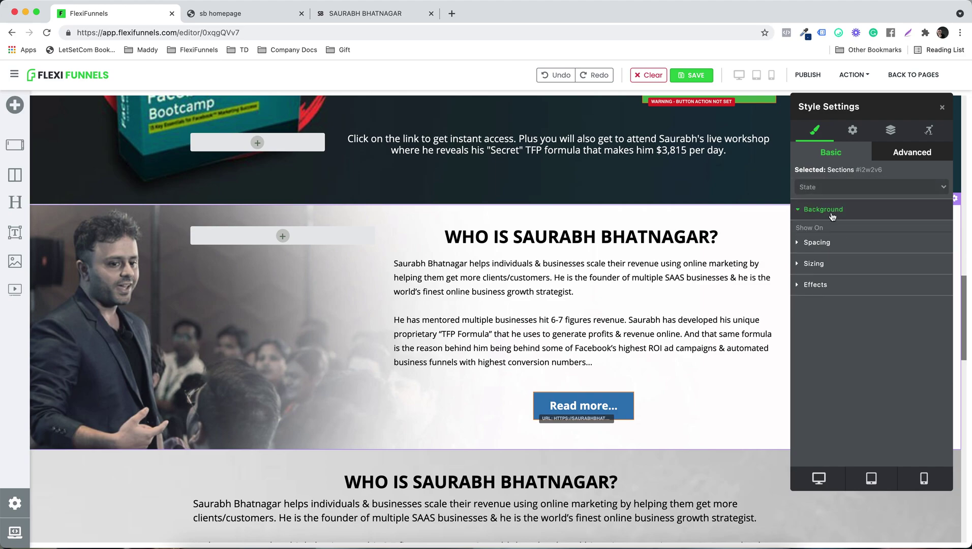
left_click(871, 249)
left_click(839, 259)
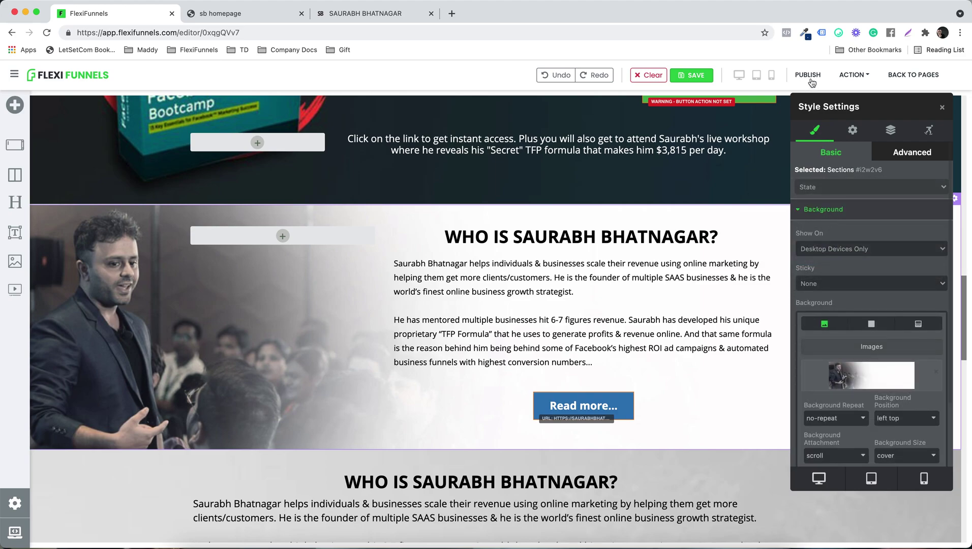
left_click(809, 75)
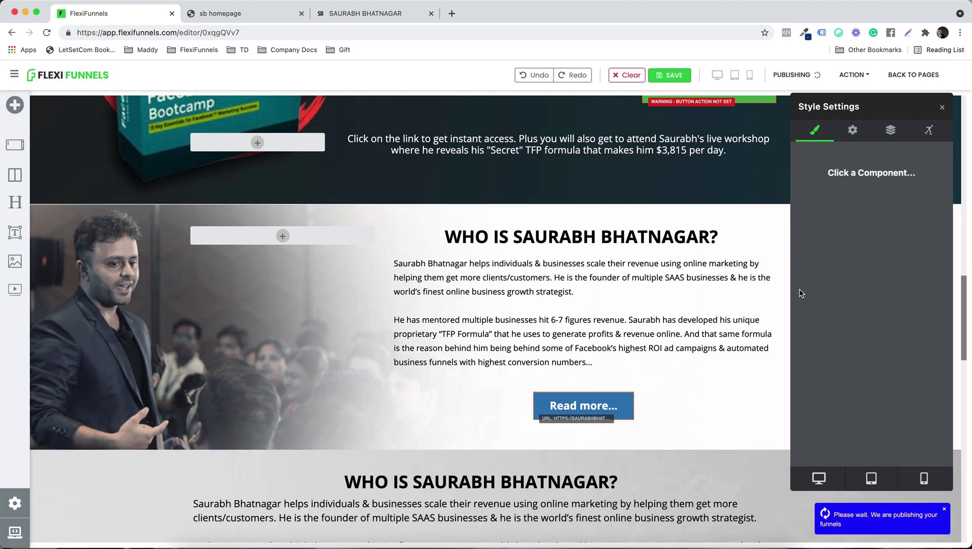